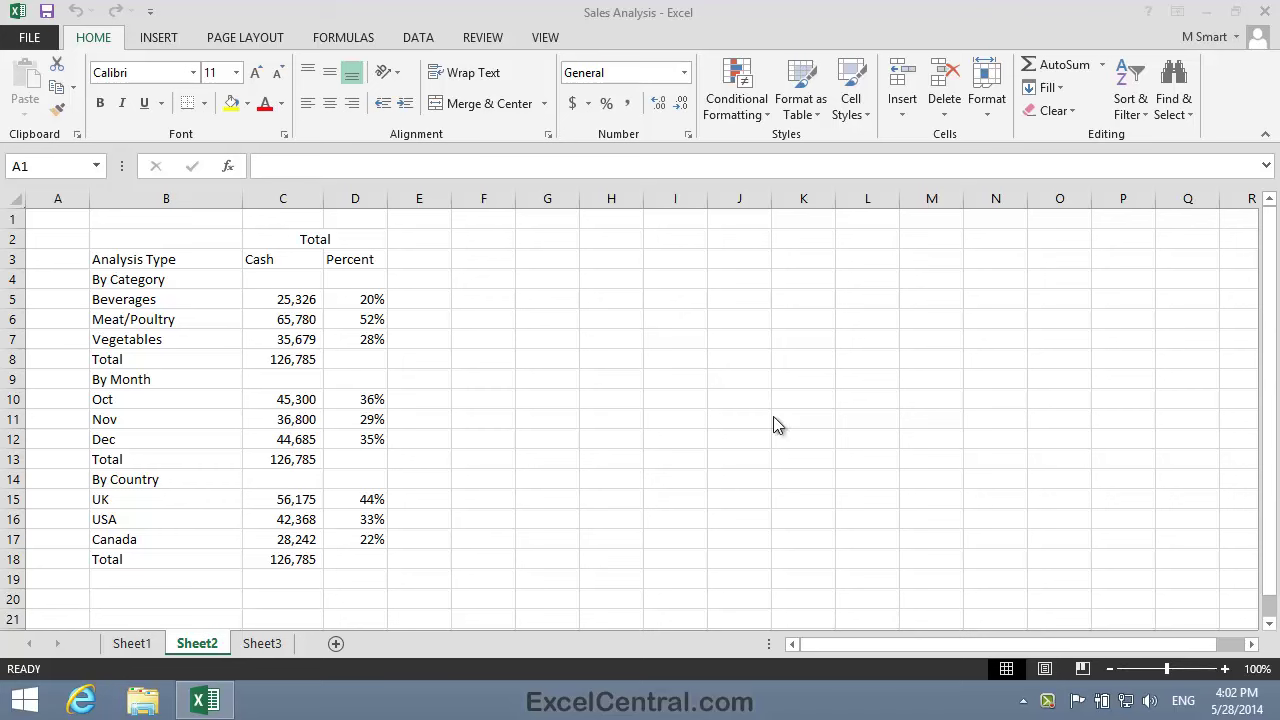
Apply the 40% - Accent6 cell style to the header block B2:D3.
left_click_drag(166, 240, 317, 246)
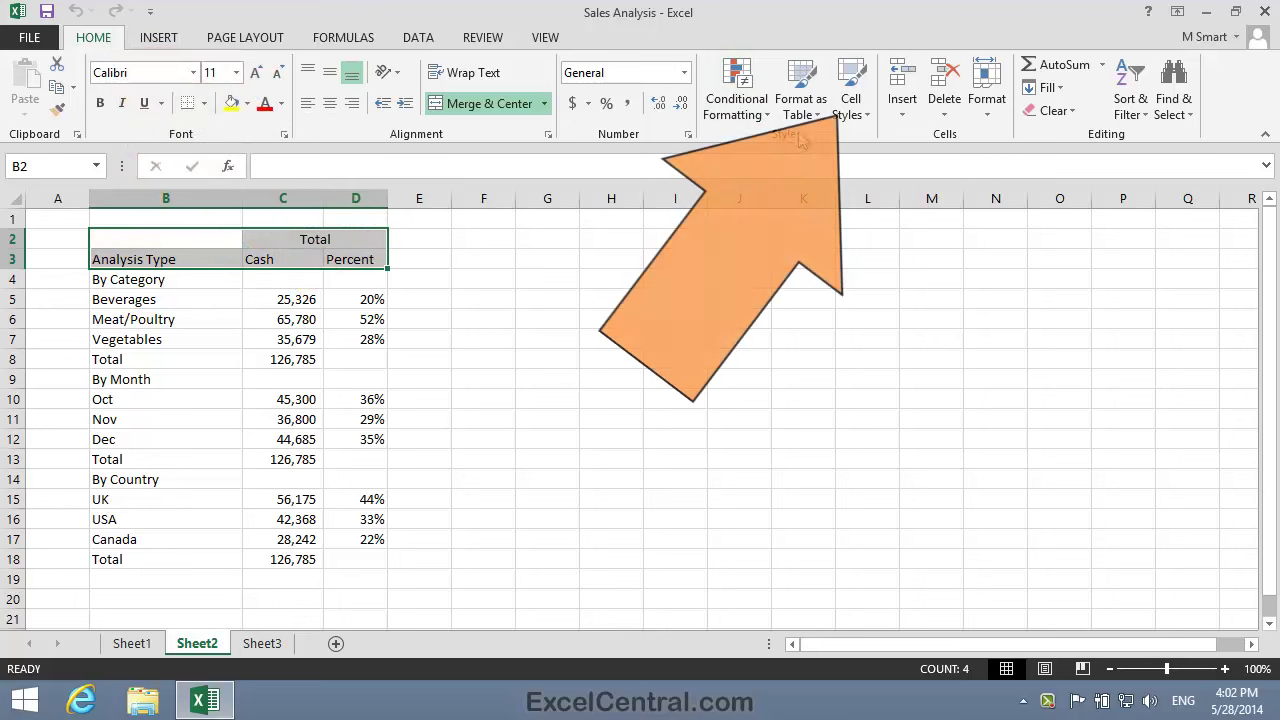
left_click(855, 95)
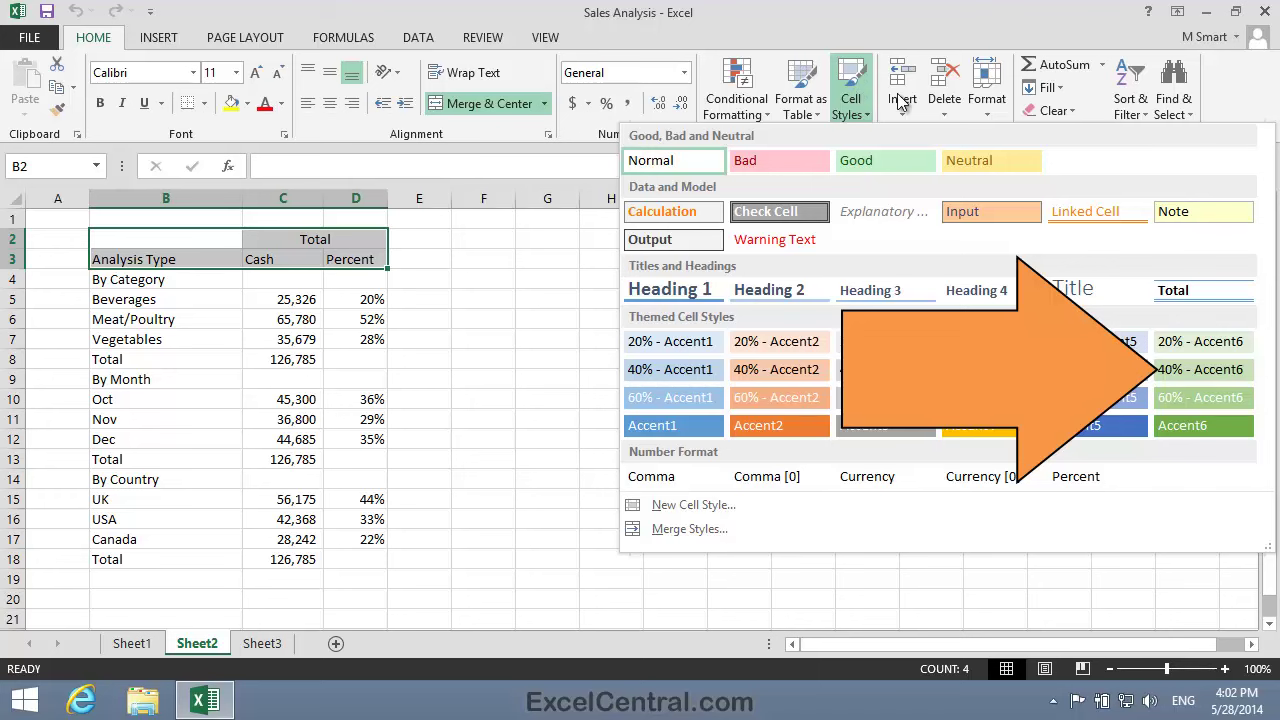
left_click(1186, 373)
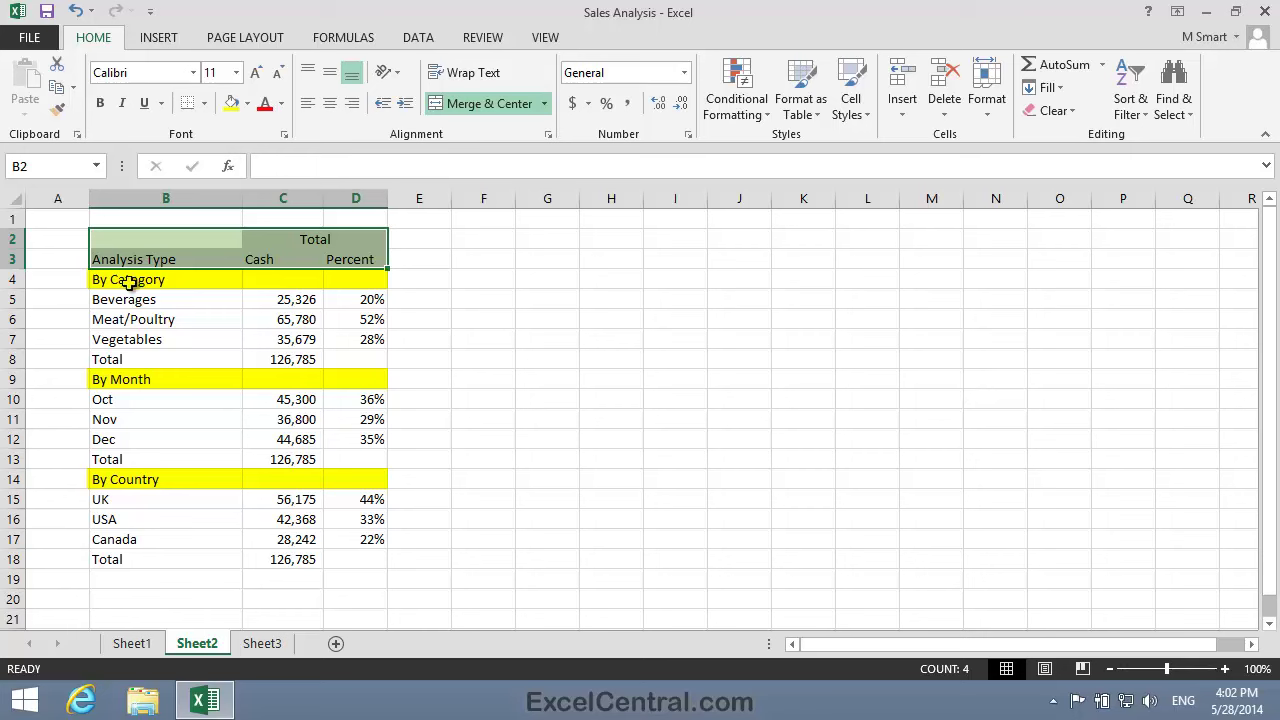
Style the By Category, By Month and By Country rows (B4:D4, B9:D9, B14:D14) with 20% - Accent6.
left_click_drag(129, 283, 344, 275)
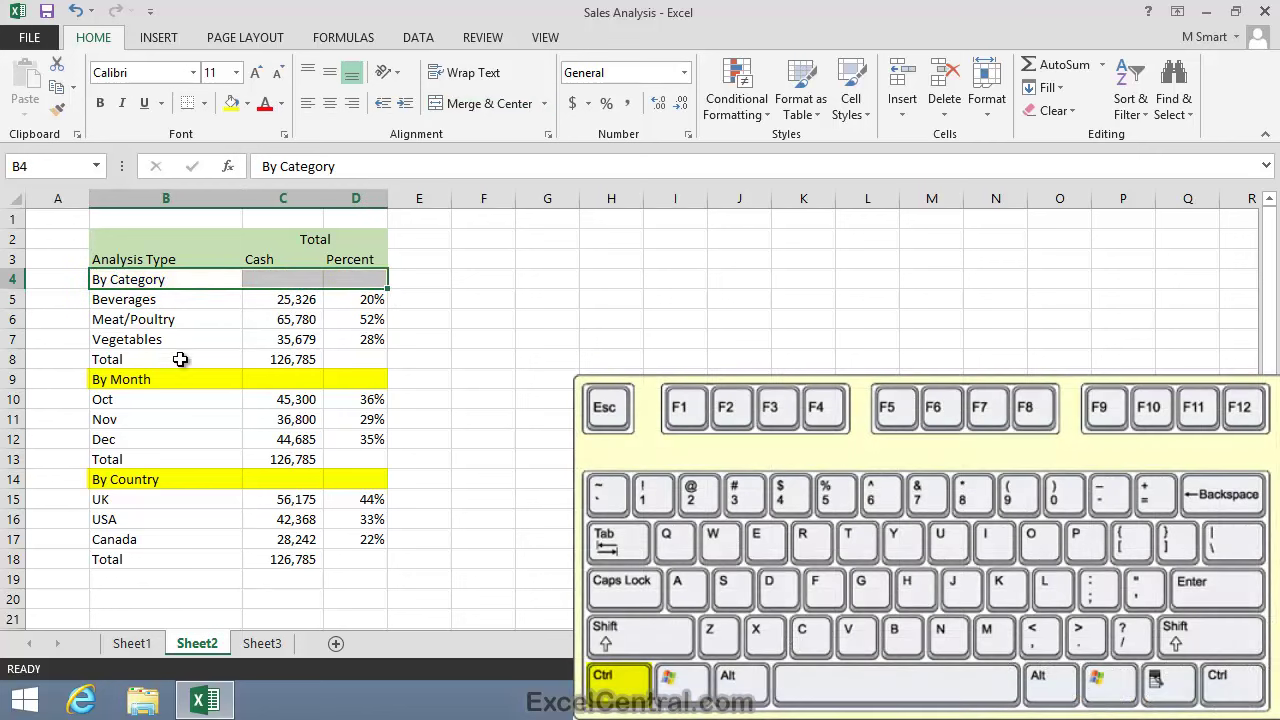
left_click_drag(134, 381, 340, 378, "ctrl")
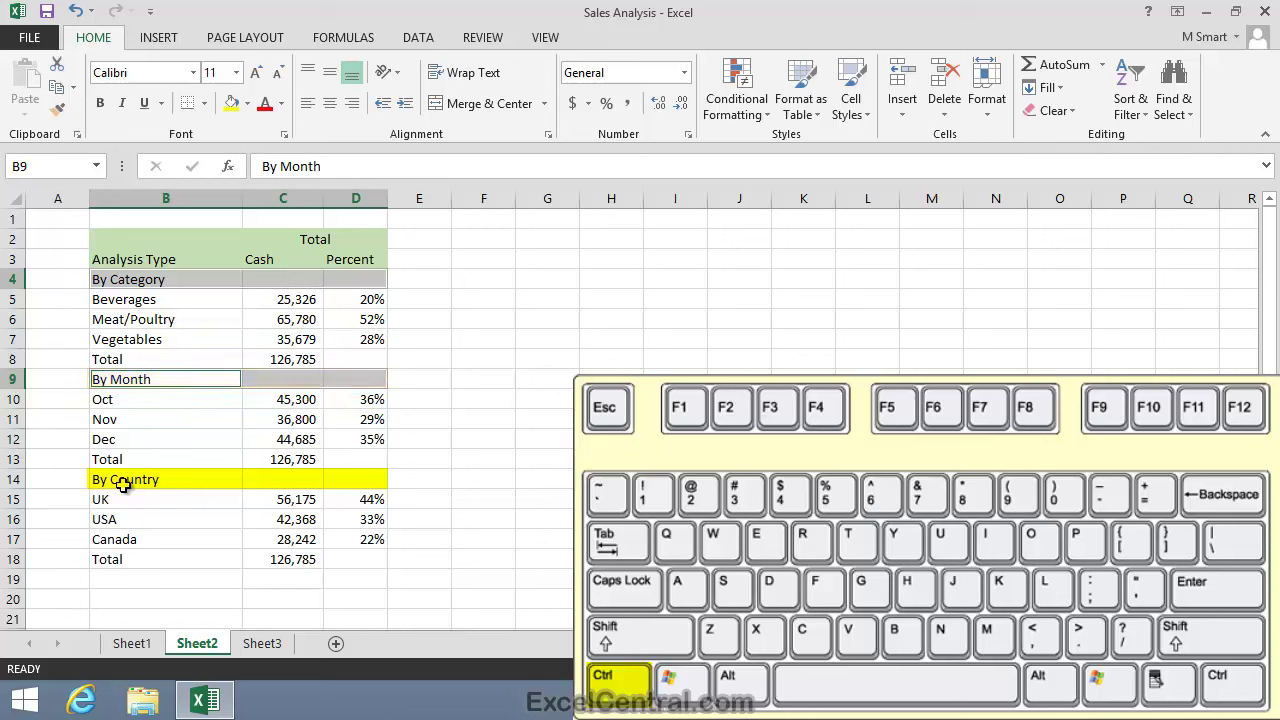
left_click_drag(121, 477, 350, 480, "ctrl")
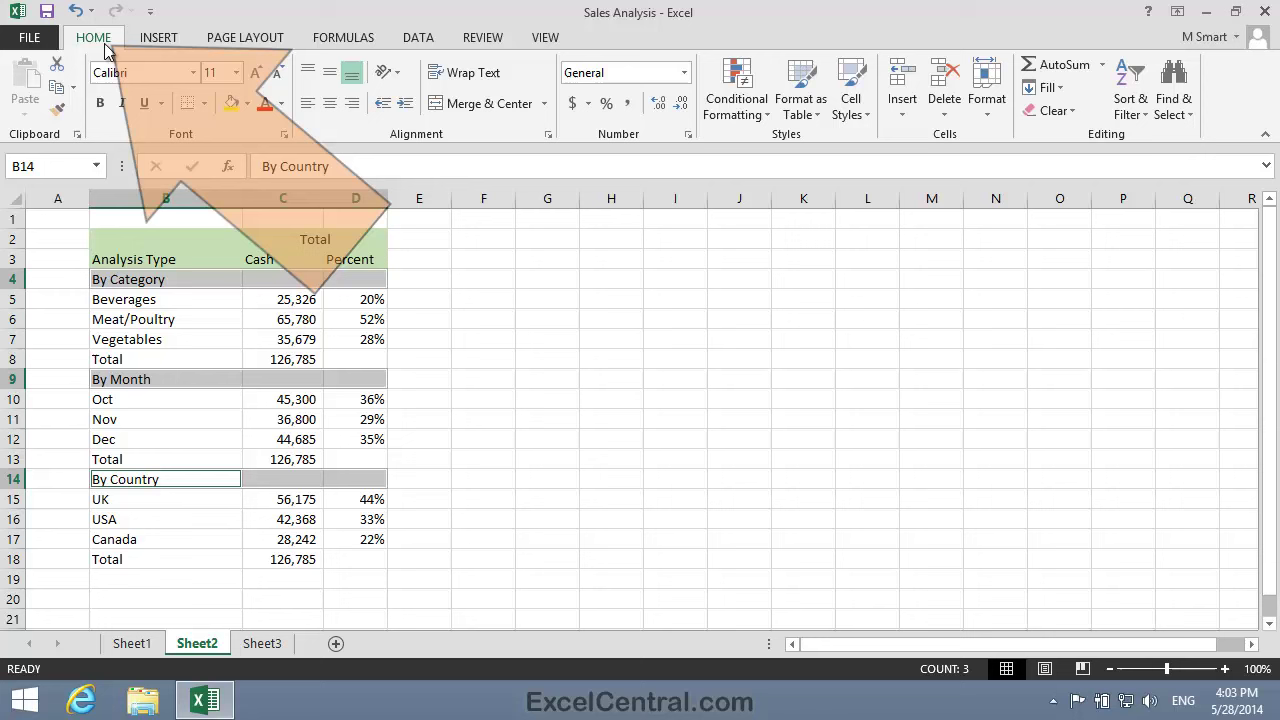
left_click(851, 100)
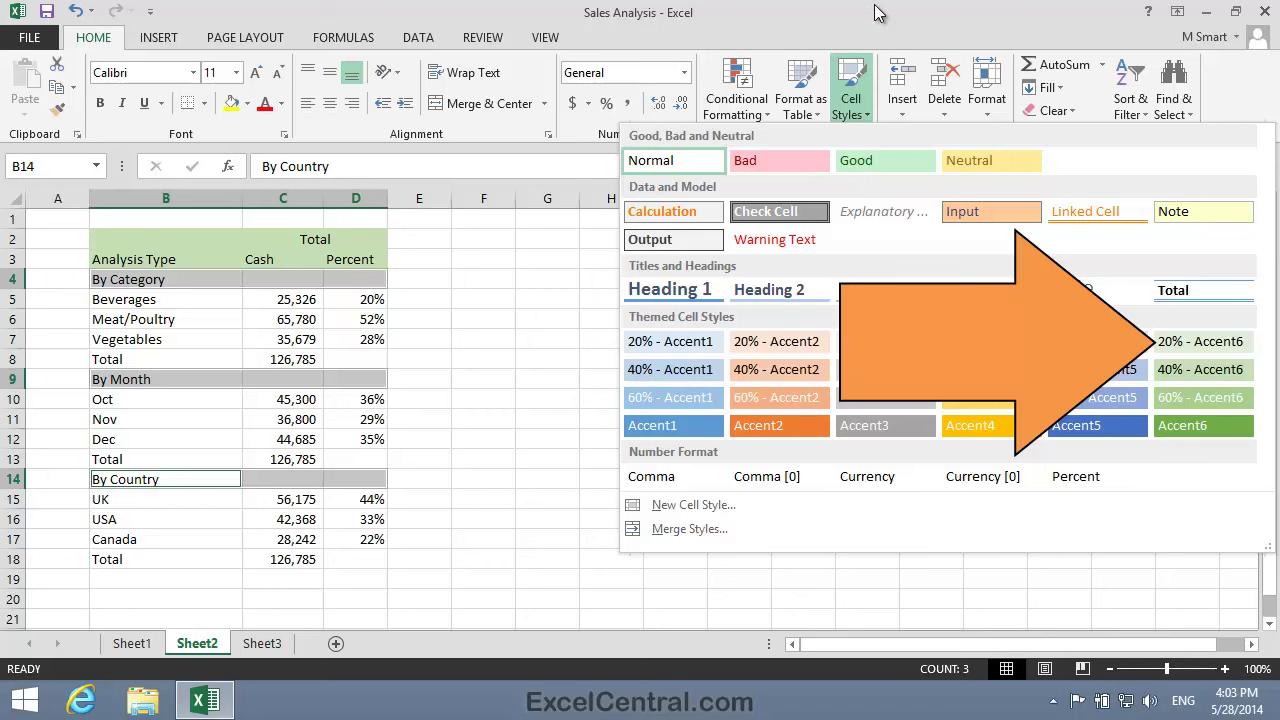
left_click(1213, 346)
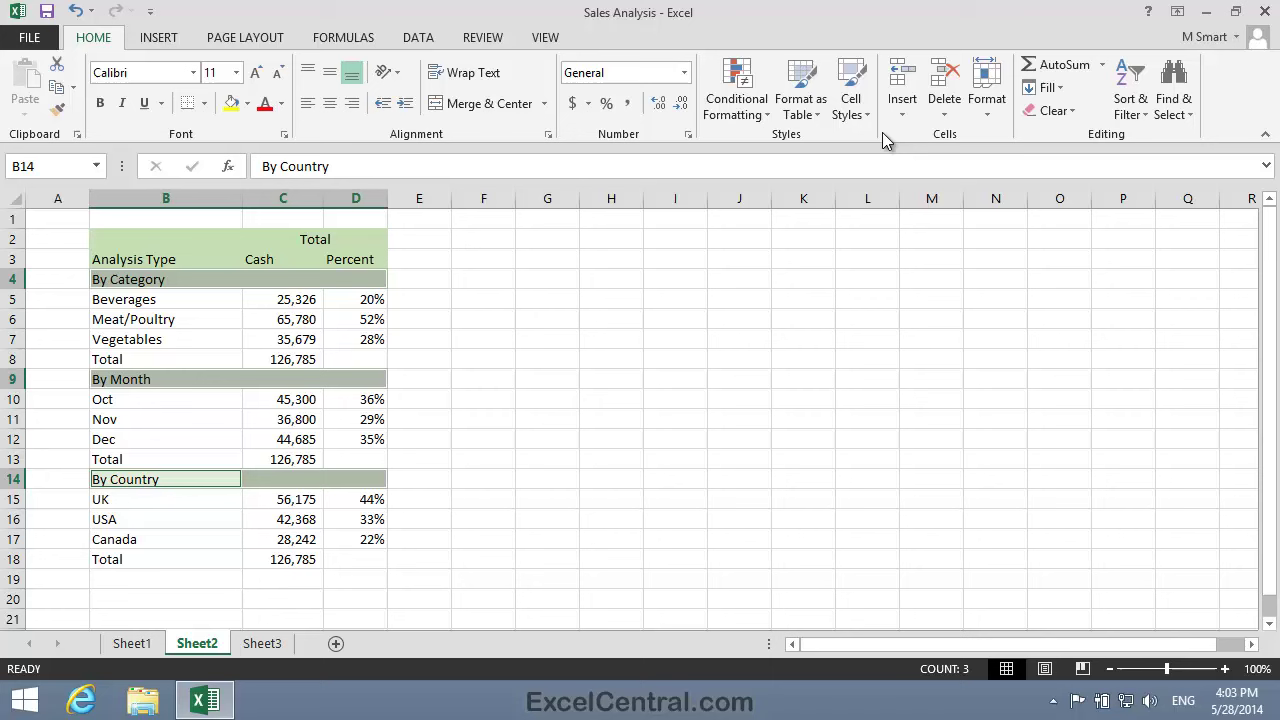
Restyle header block B2:D3 with Heading 4 for bold dark green text.
left_click(777, 357)
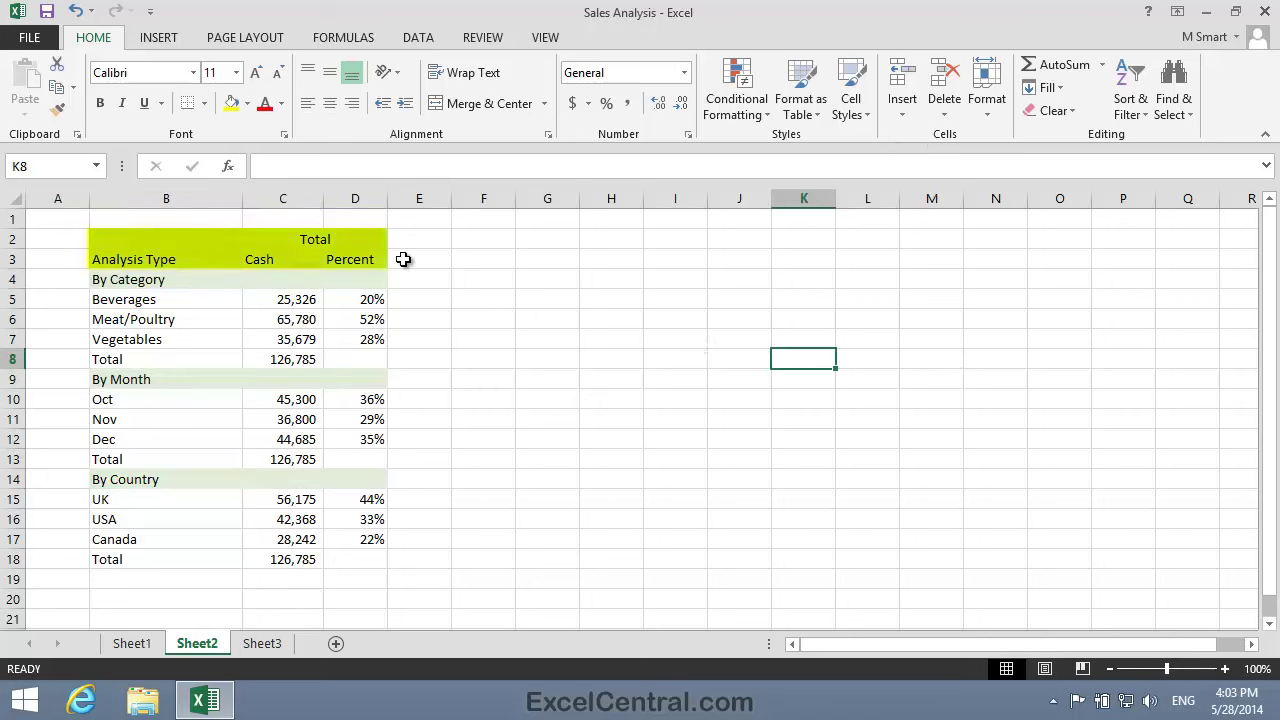
left_click_drag(106, 240, 323, 252)
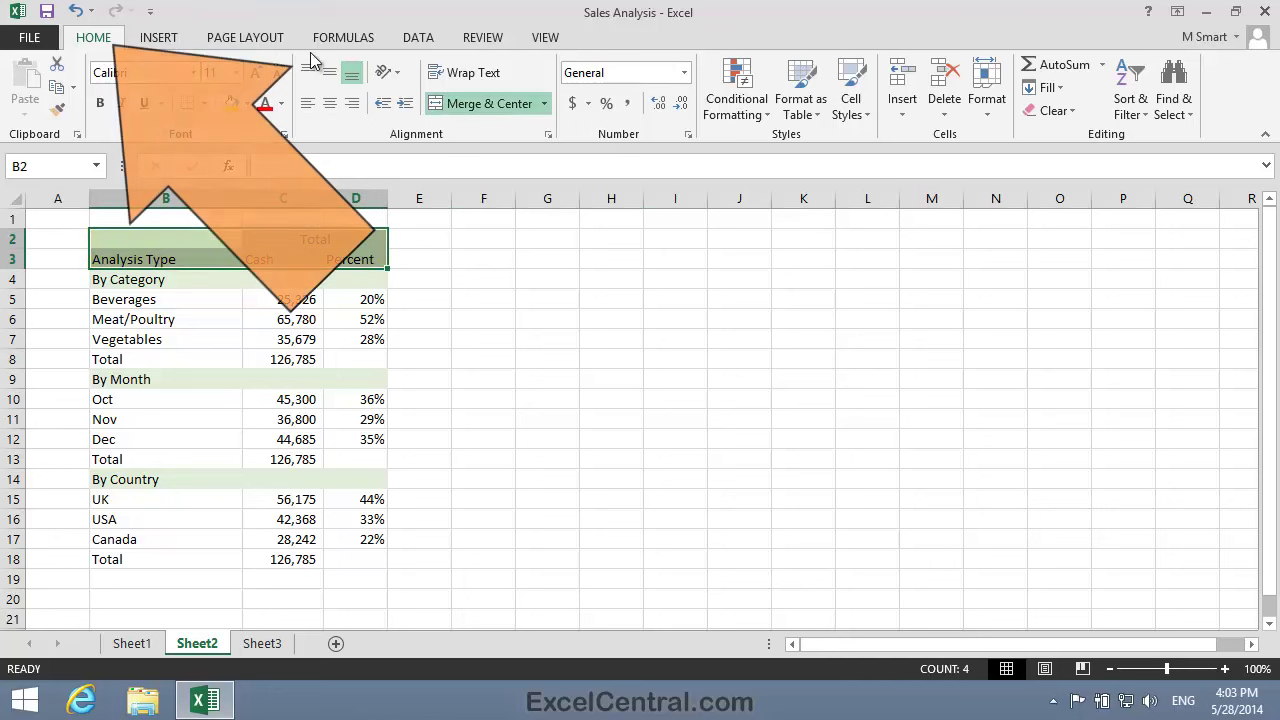
left_click(864, 83)
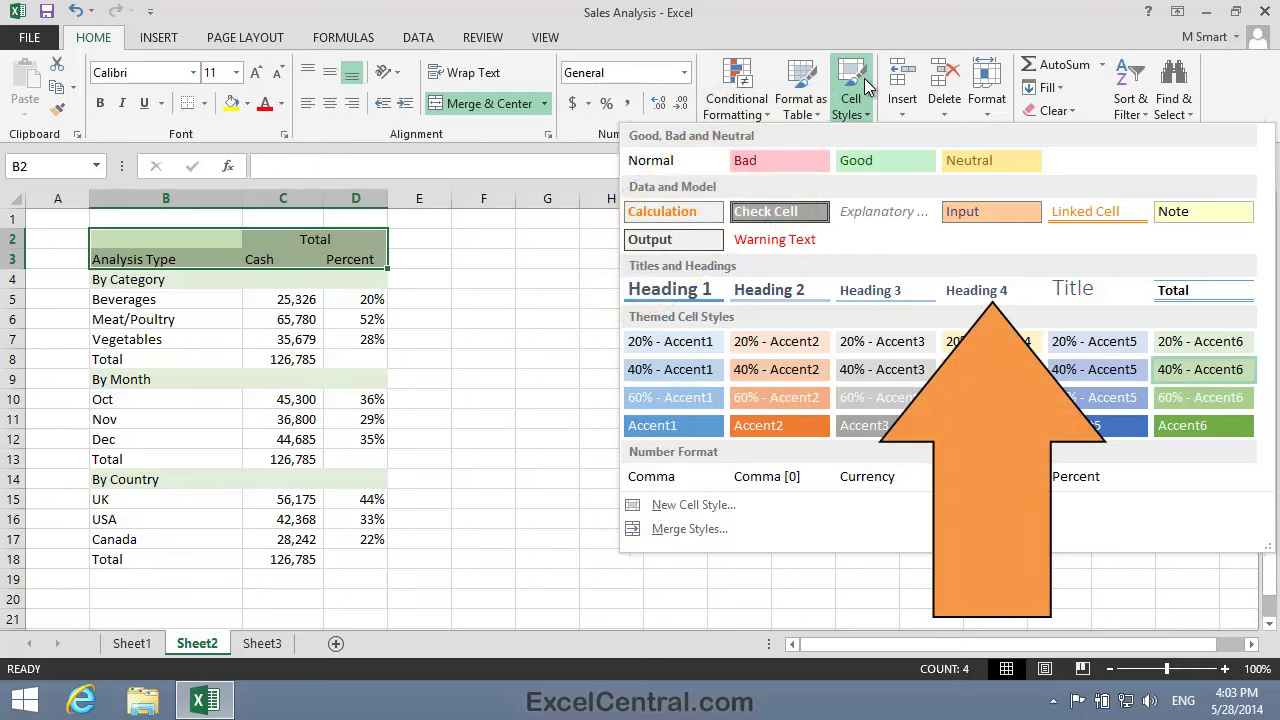
left_click(995, 297)
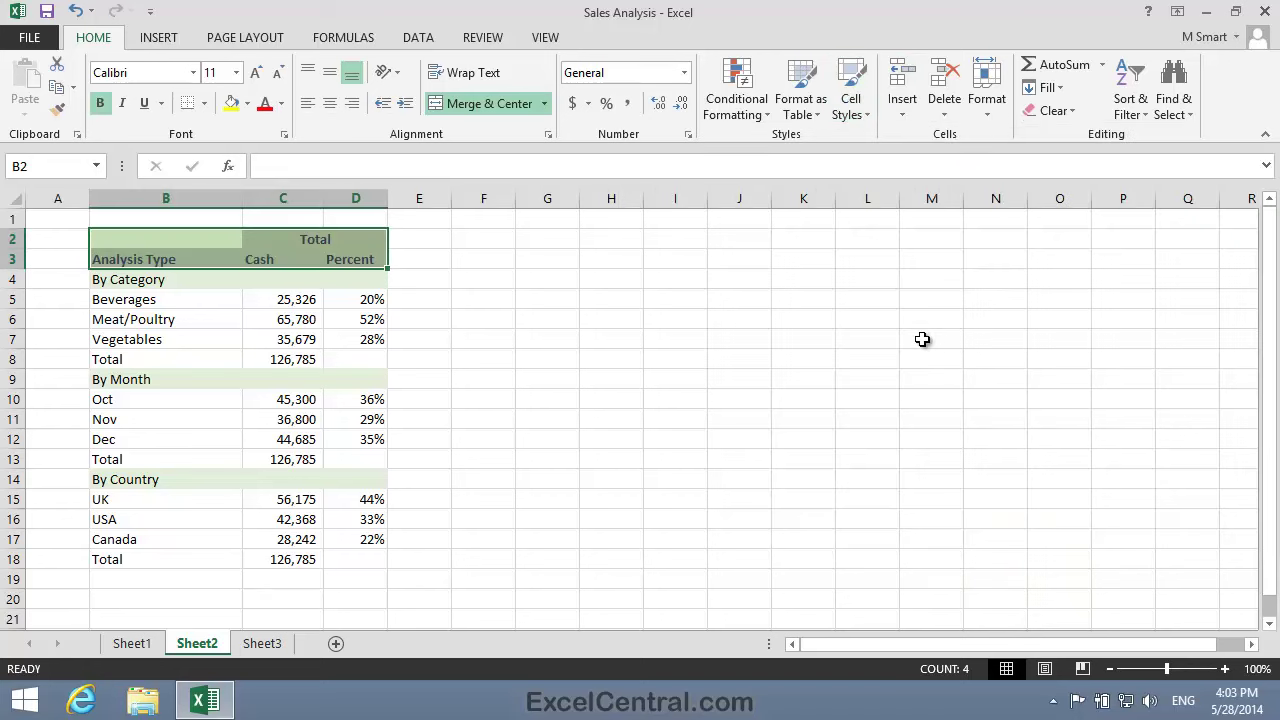
left_click(763, 283)
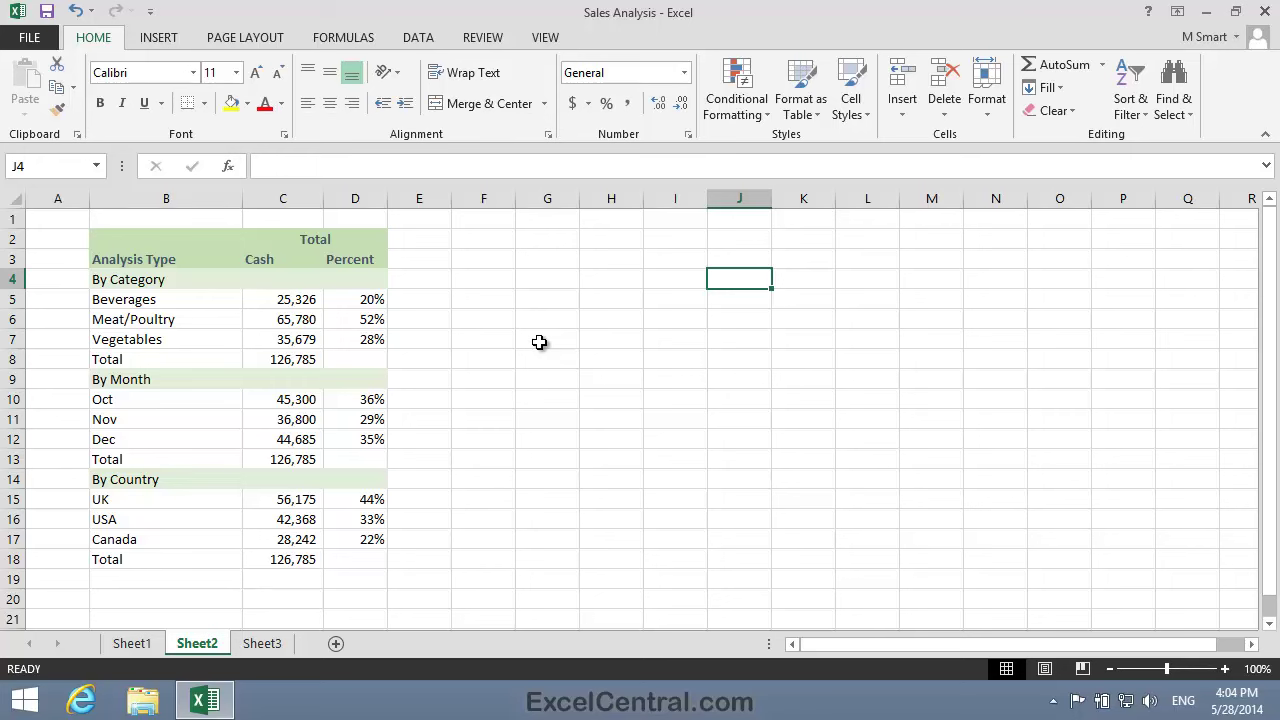
Toggle gridlines off from the View tab, comparing the look with and without them.
left_click(550, 38)
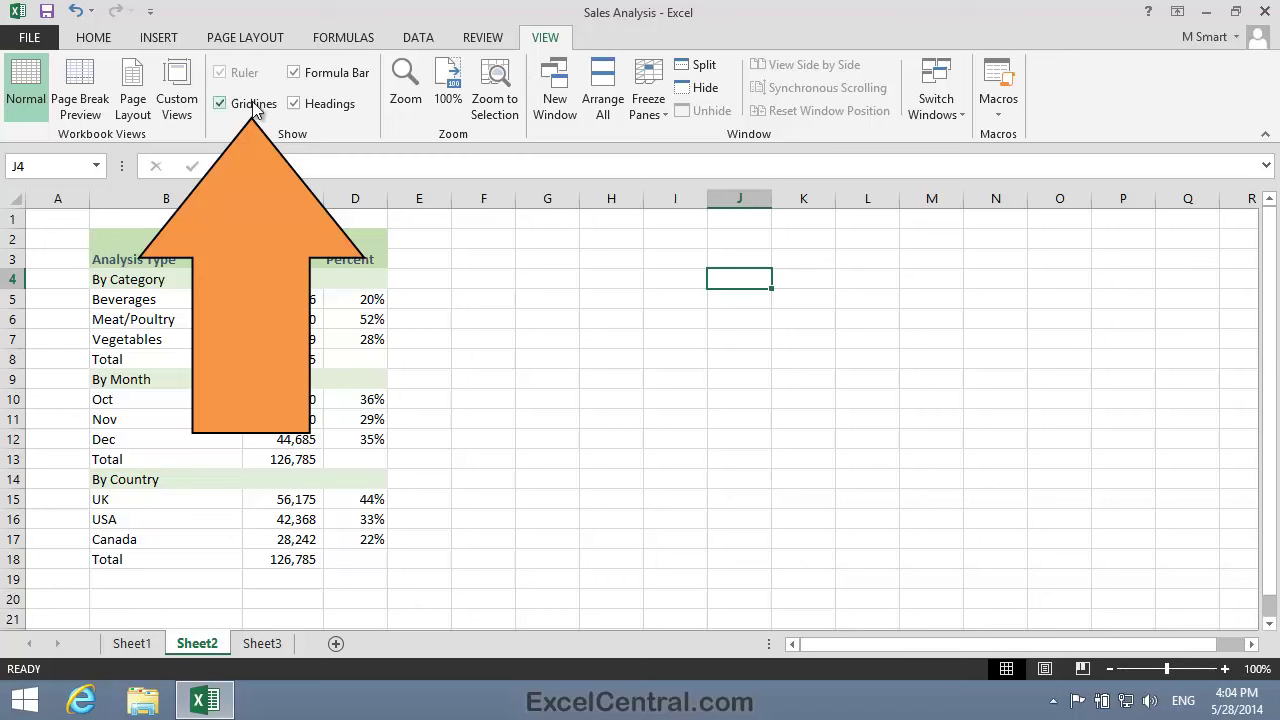
left_click(220, 104)
left_click(220, 104)
left_click(220, 104)
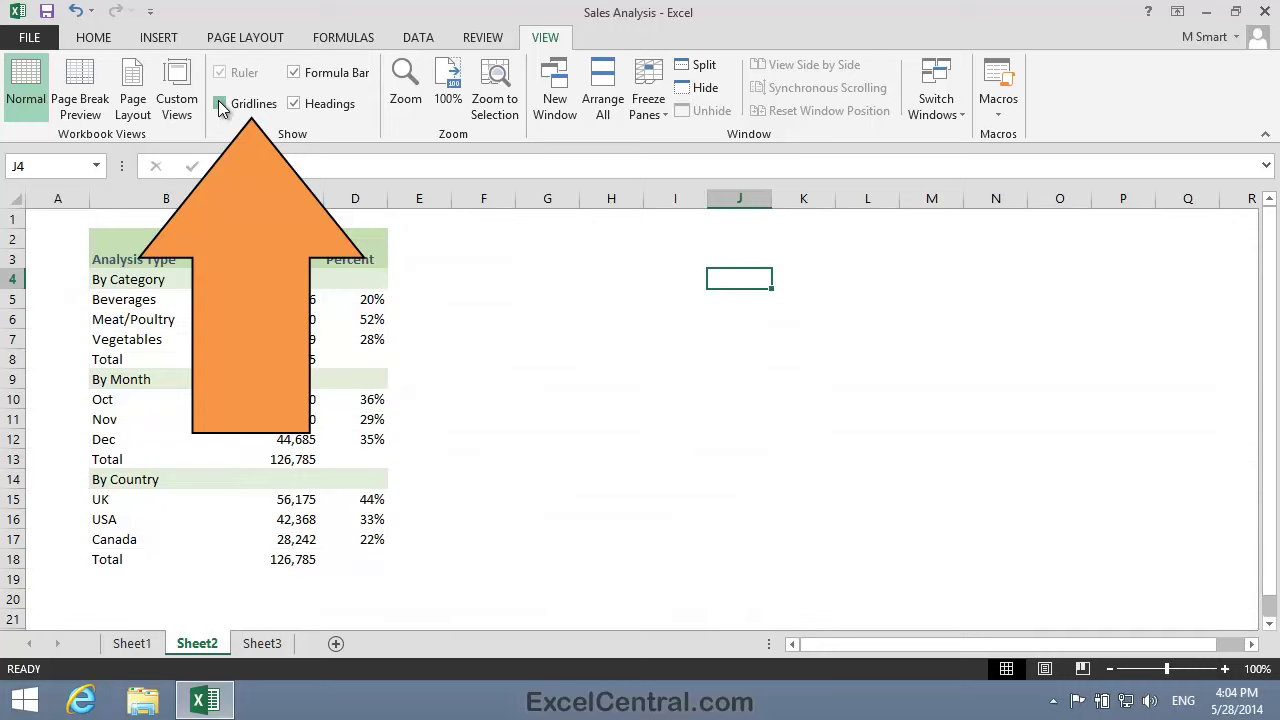
left_click(220, 104)
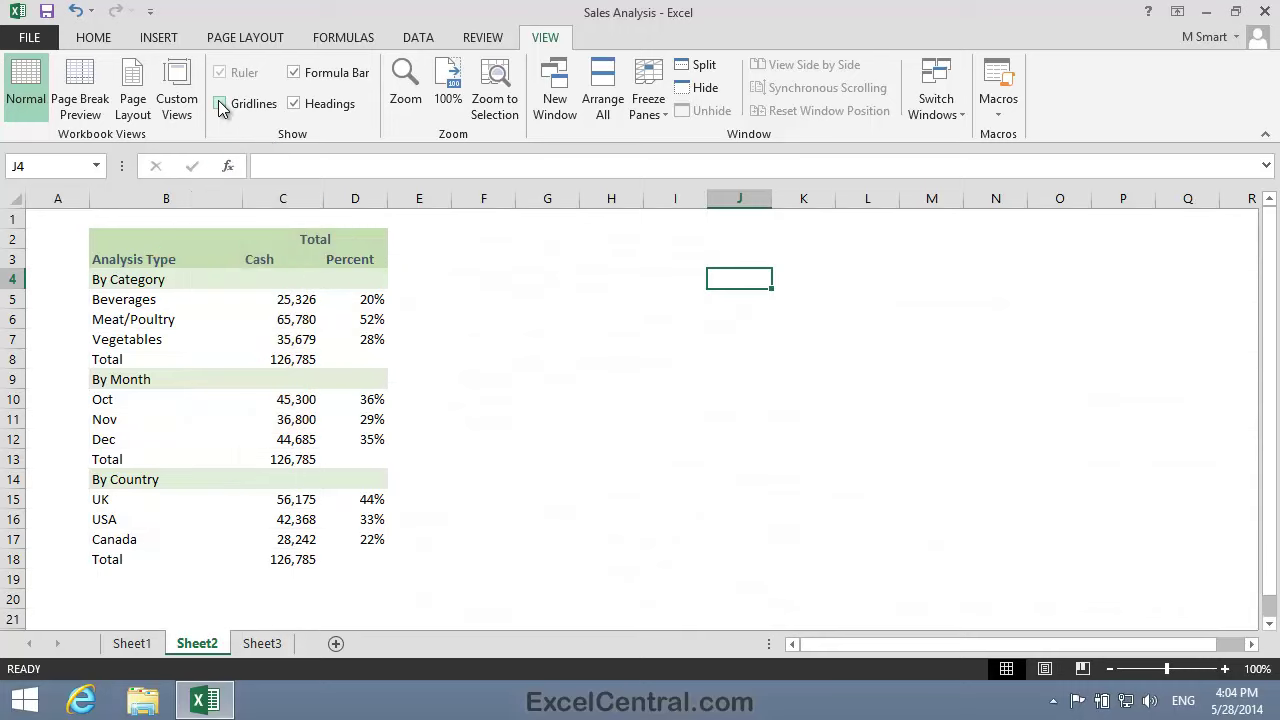
left_click(220, 104)
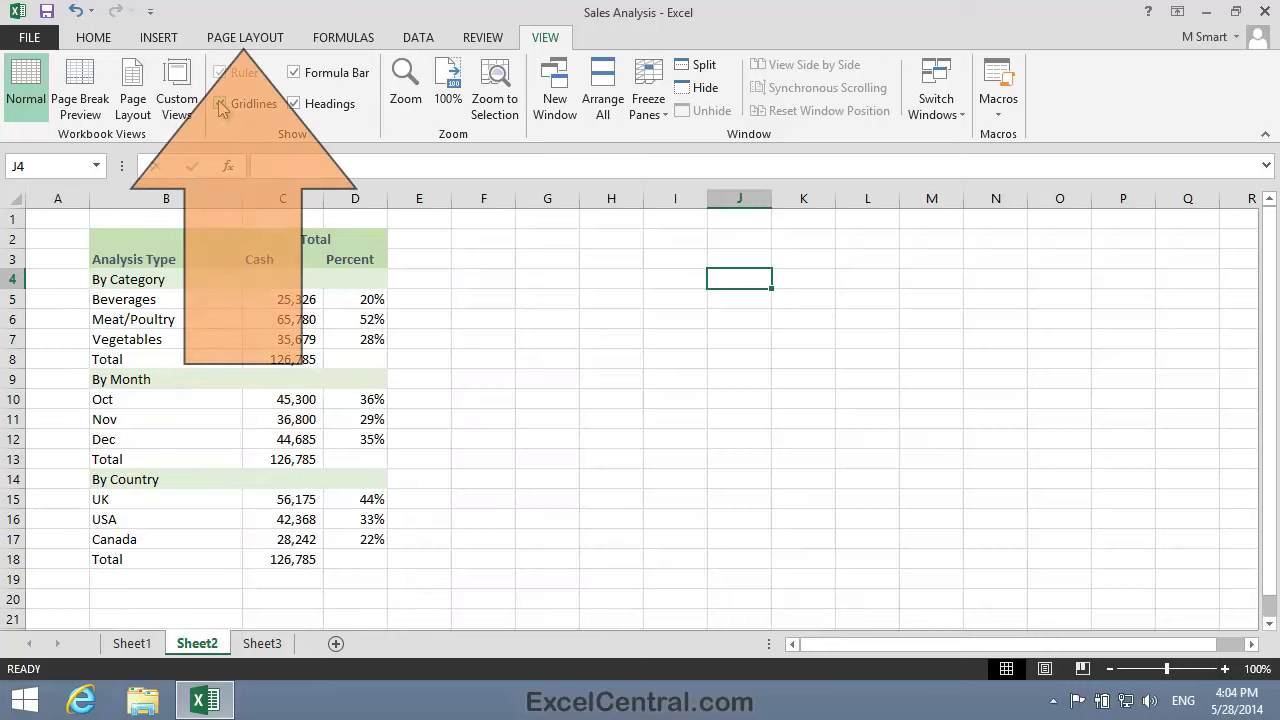
Uncheck Page Layout's Sheet Options Gridlines View so gridlines stay hidden.
left_click(262, 42)
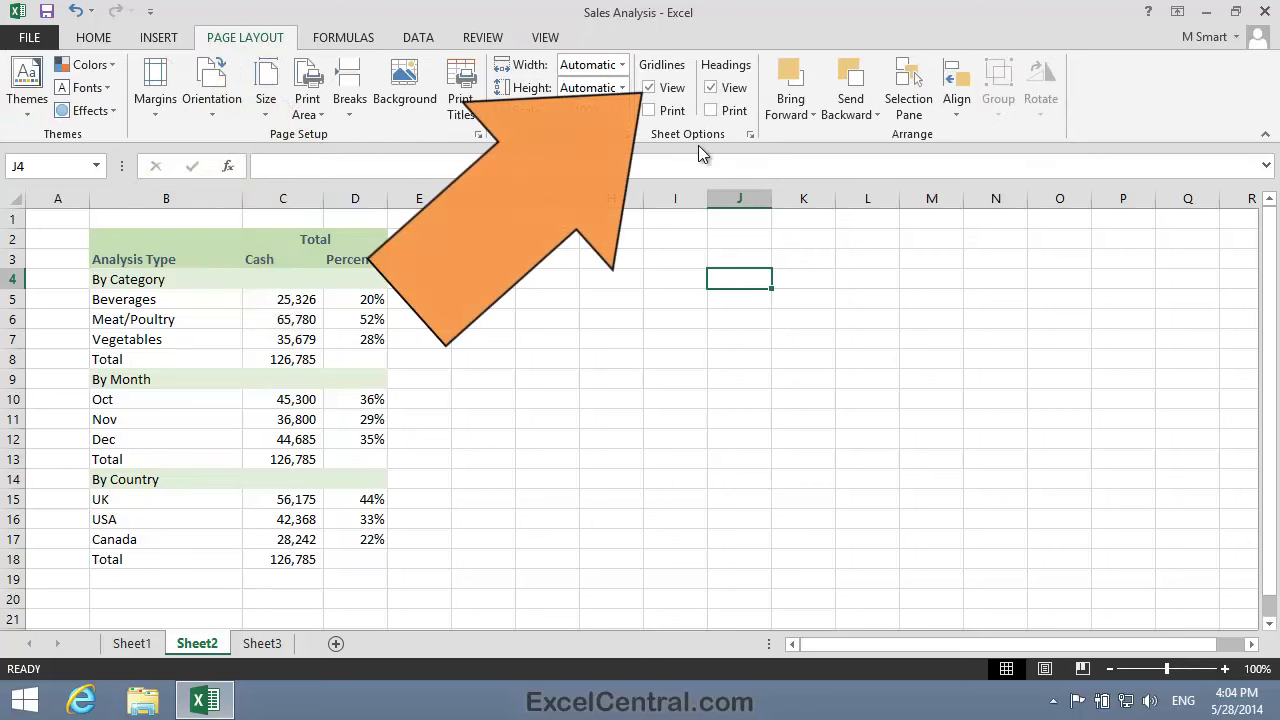
left_click(648, 88)
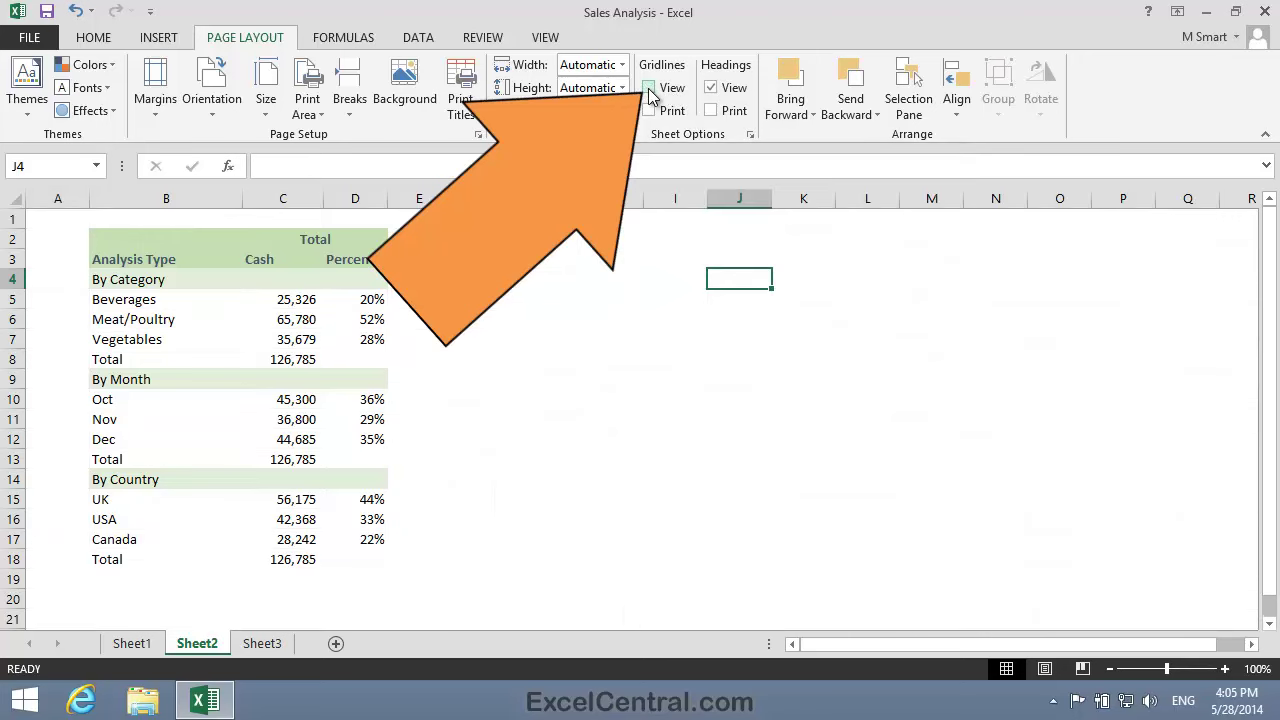
left_click(648, 88)
left_click(648, 88)
left_click(648, 88)
left_click(648, 88)
left_click(648, 88)
left_click(648, 88)
left_click(648, 88)
left_click(648, 88)
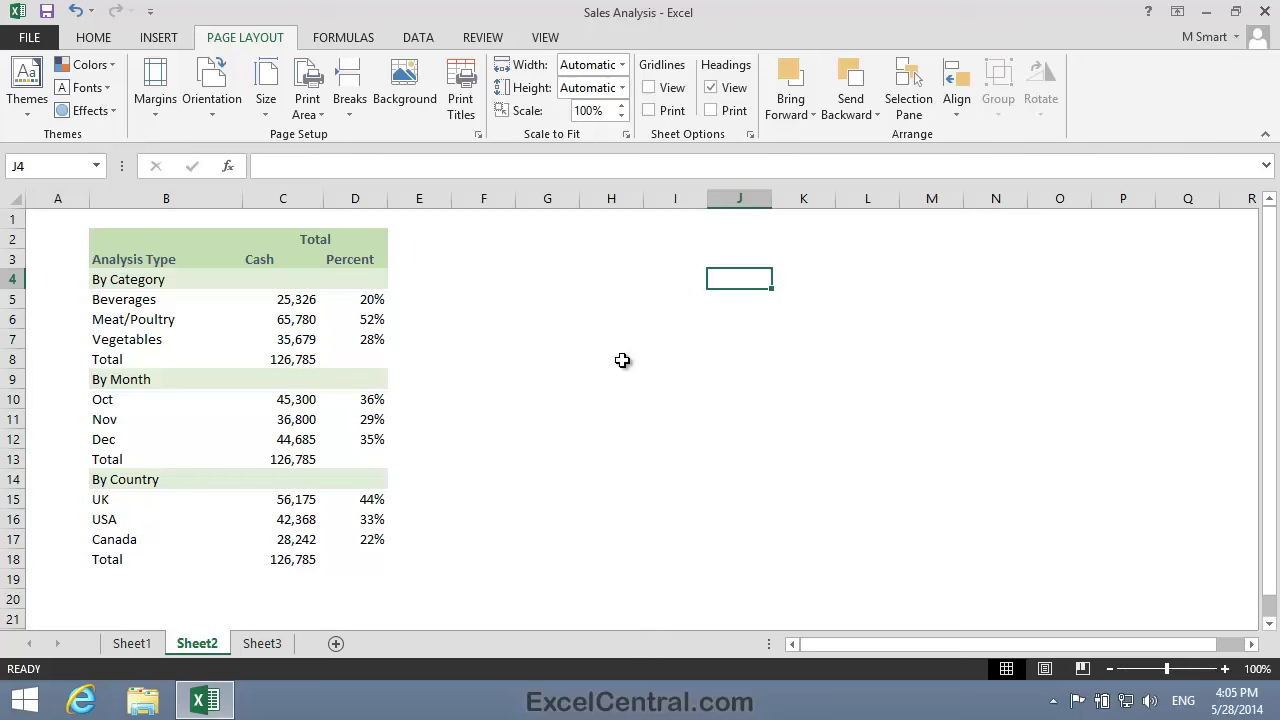
Put a solid outside border around the whole table B2:D18.
left_click(111, 240)
left_click_drag(260, 259, 334, 557)
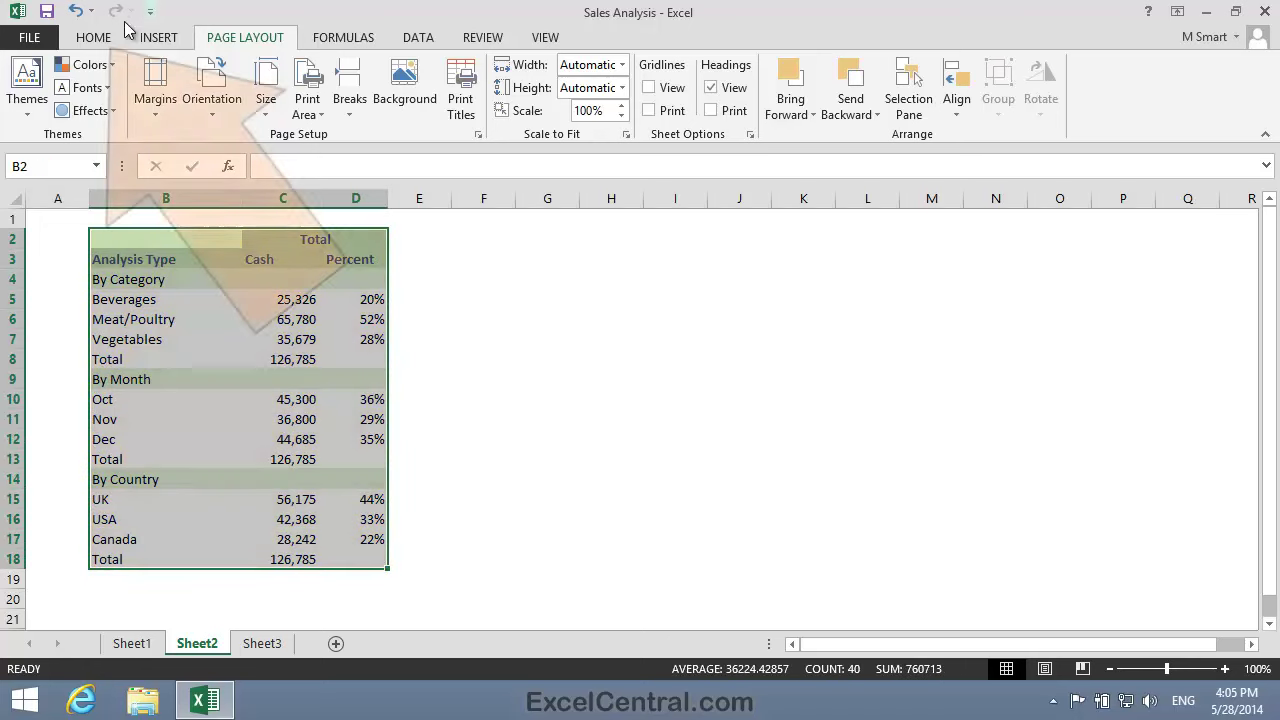
left_click(93, 38)
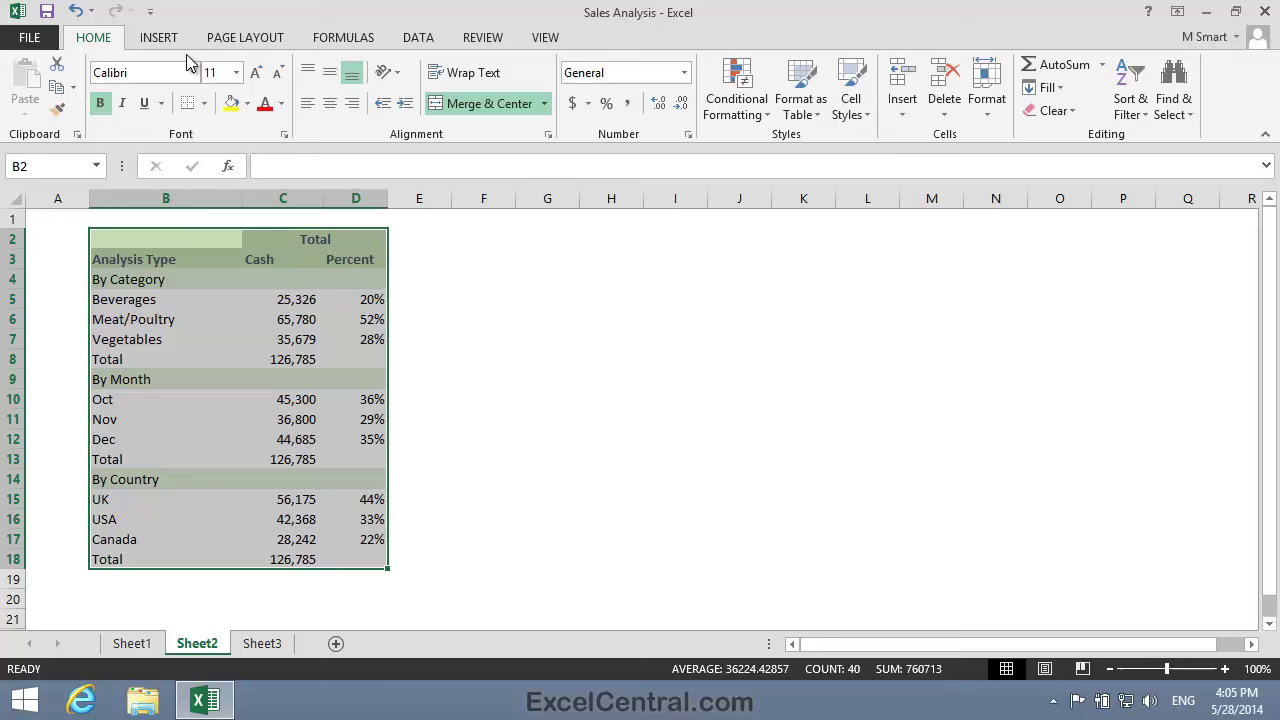
left_click(204, 103)
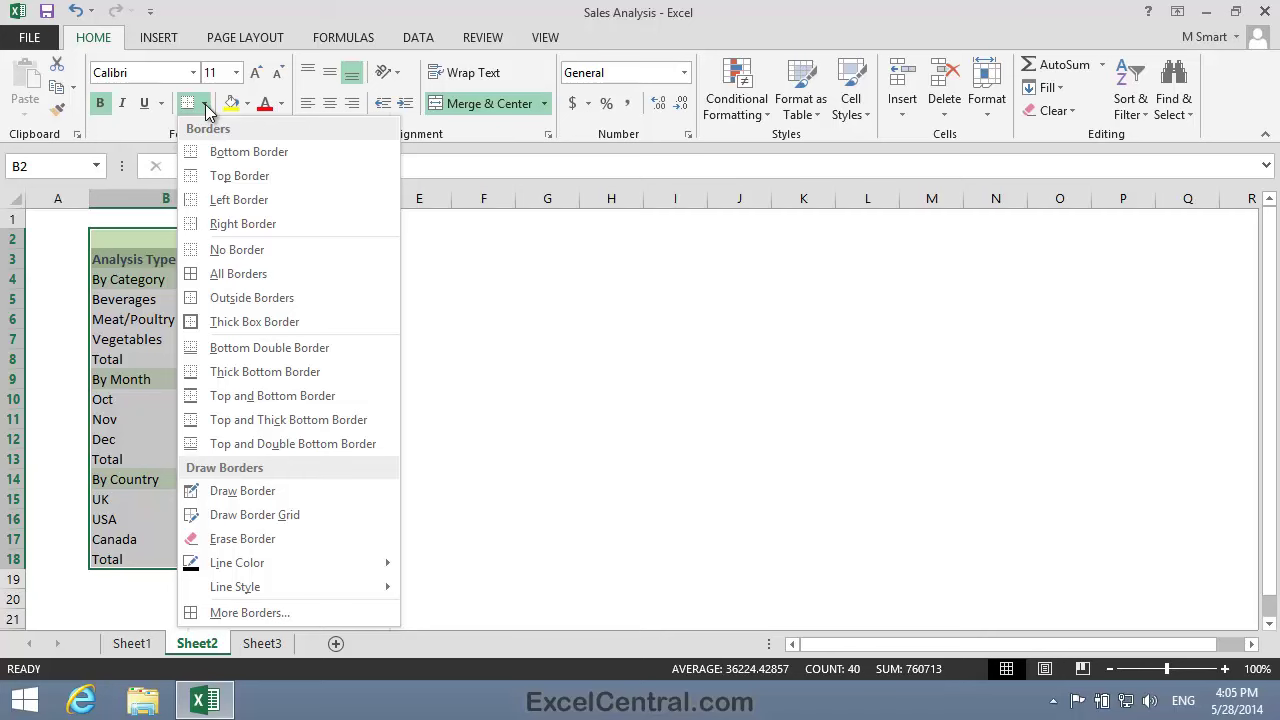
left_click(240, 298)
left_click(546, 283)
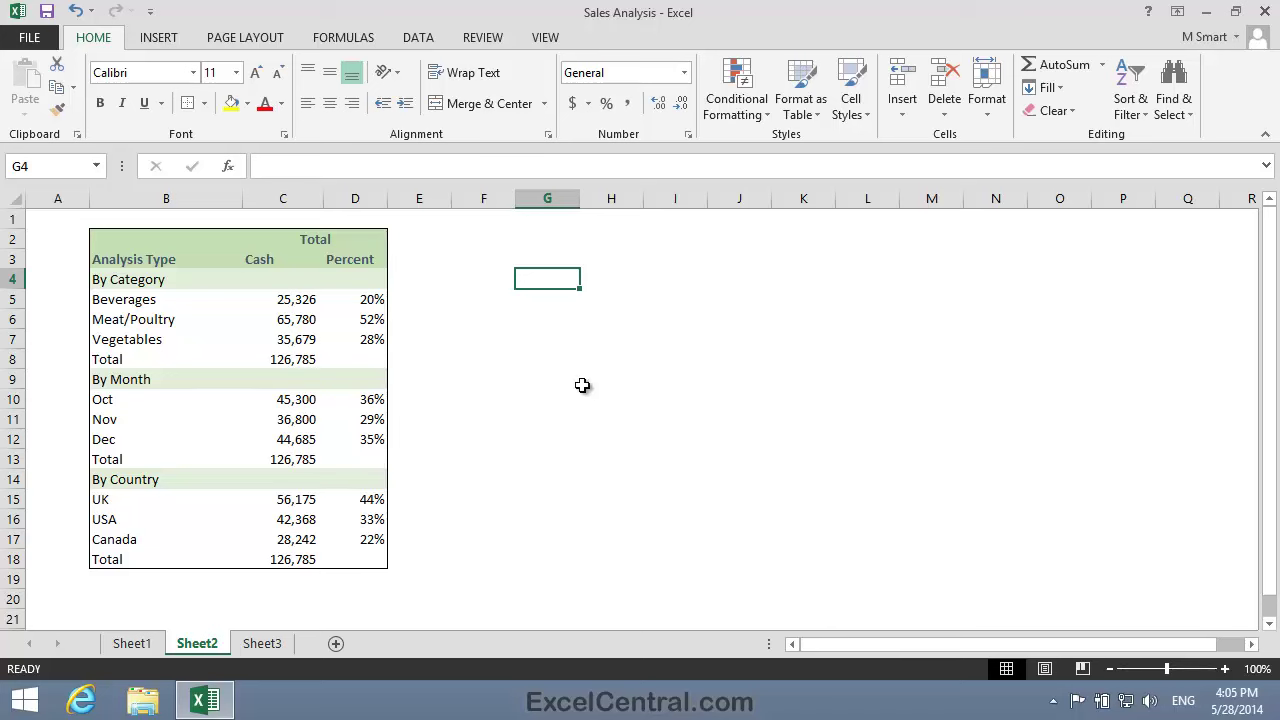
Give the Total, Cash and Percent header cells All Borders.
left_click_drag(261, 239, 352, 251)
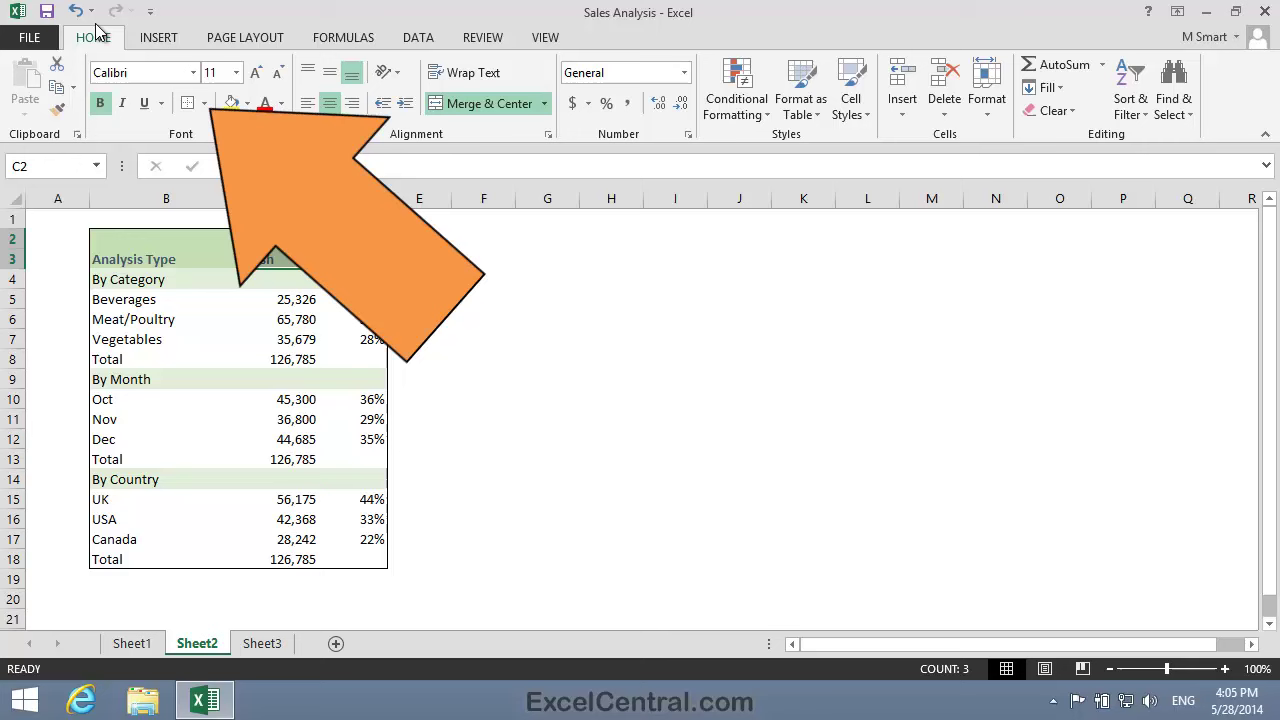
left_click(205, 104)
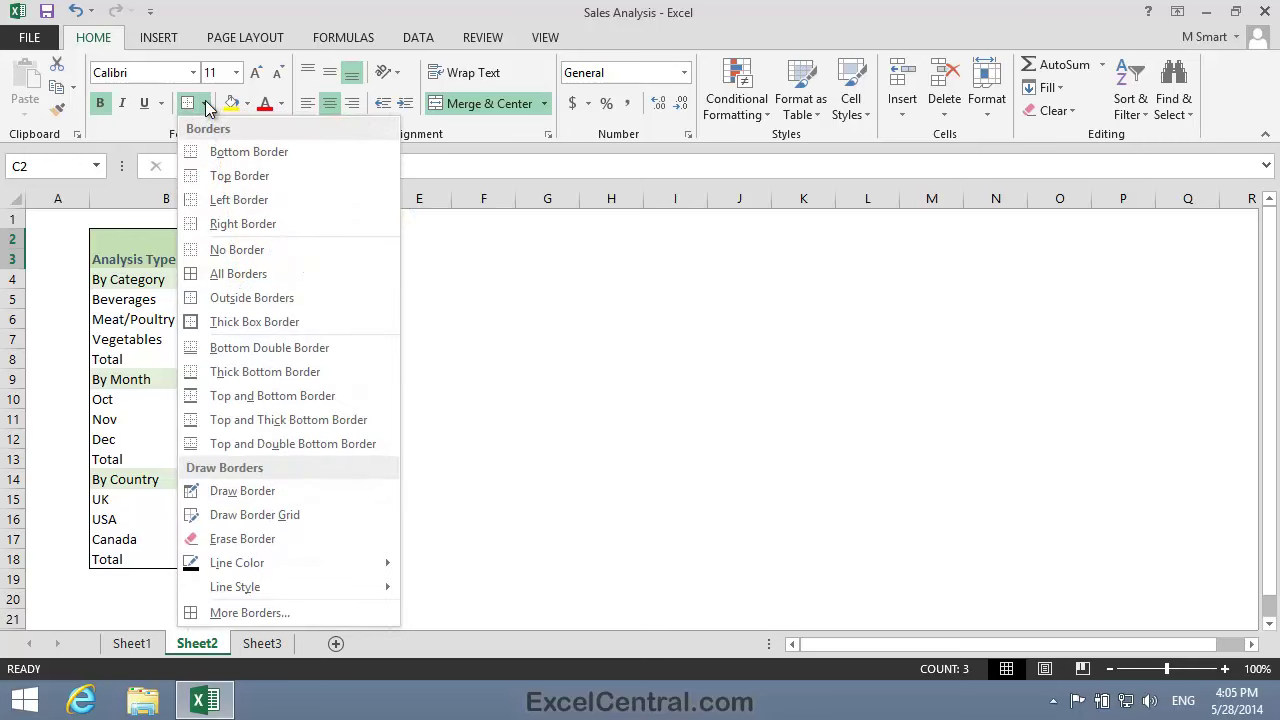
left_click(236, 274)
left_click(543, 264)
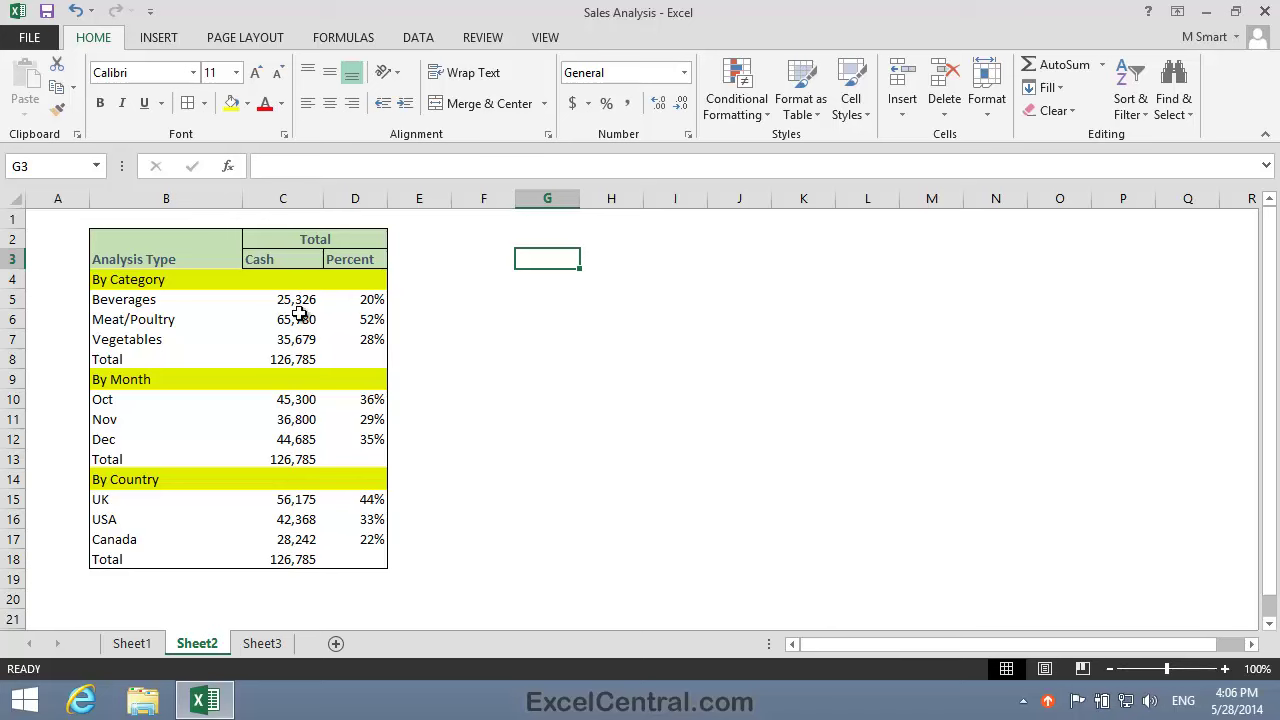
Add top and bottom borders to rows B4:D4, B9:D9 and B14:D14.
left_click(137, 281)
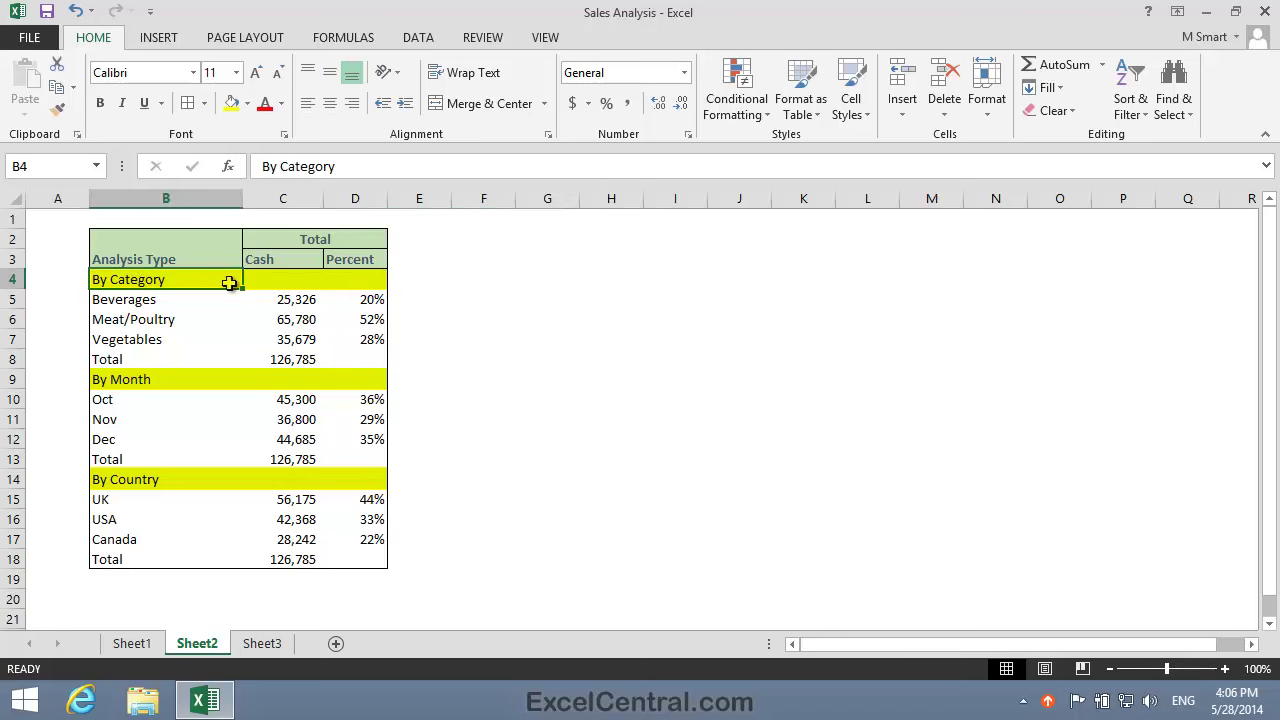
left_click_drag(229, 283, 354, 280)
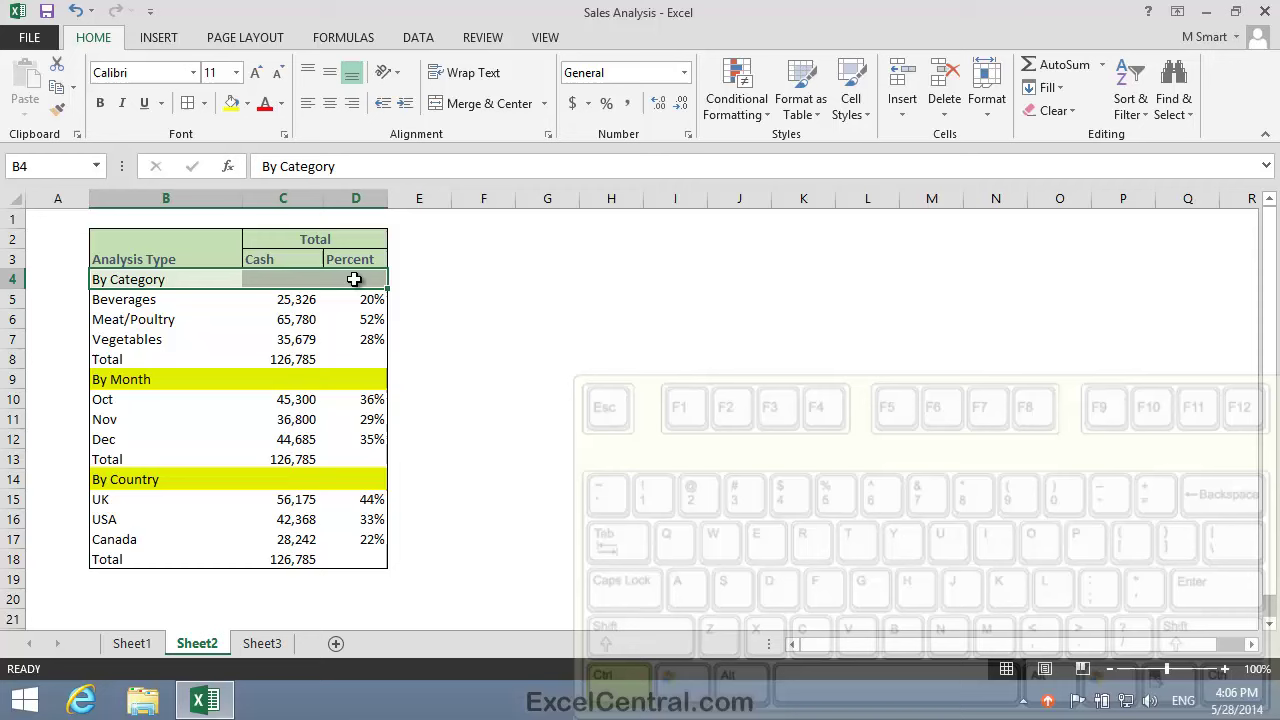
key("ctrl")
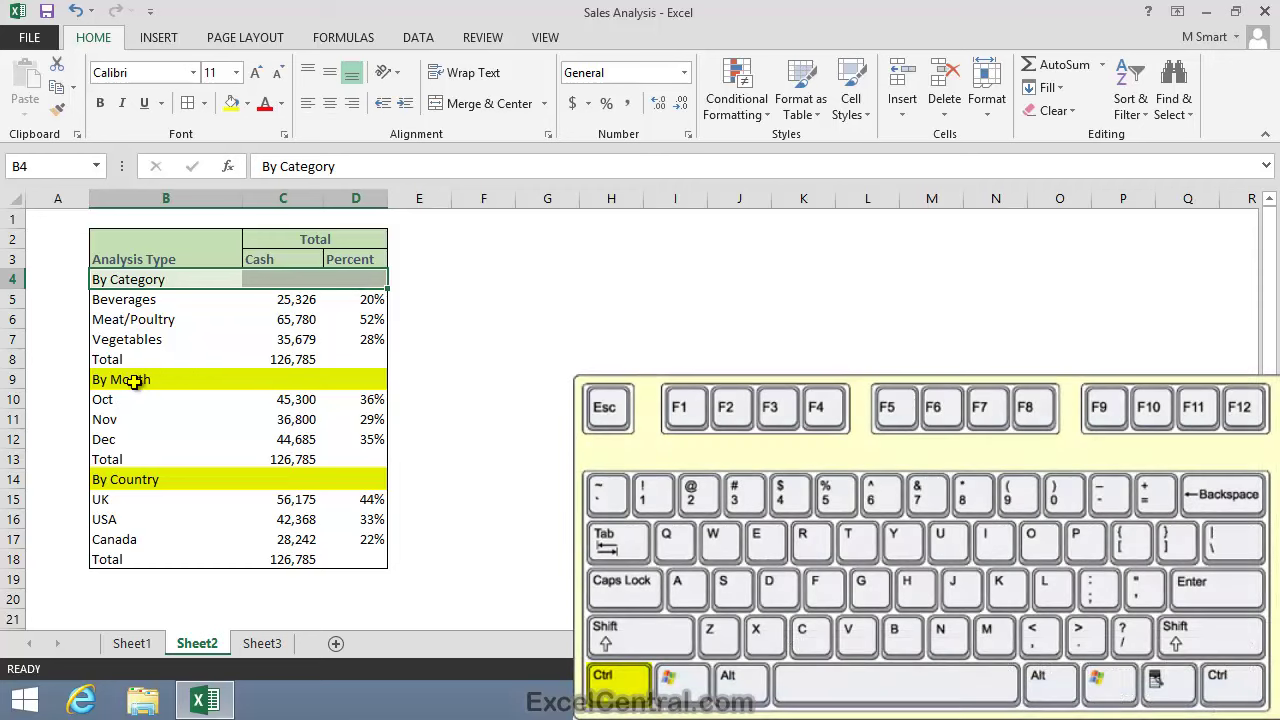
left_click_drag(134, 382, 345, 380)
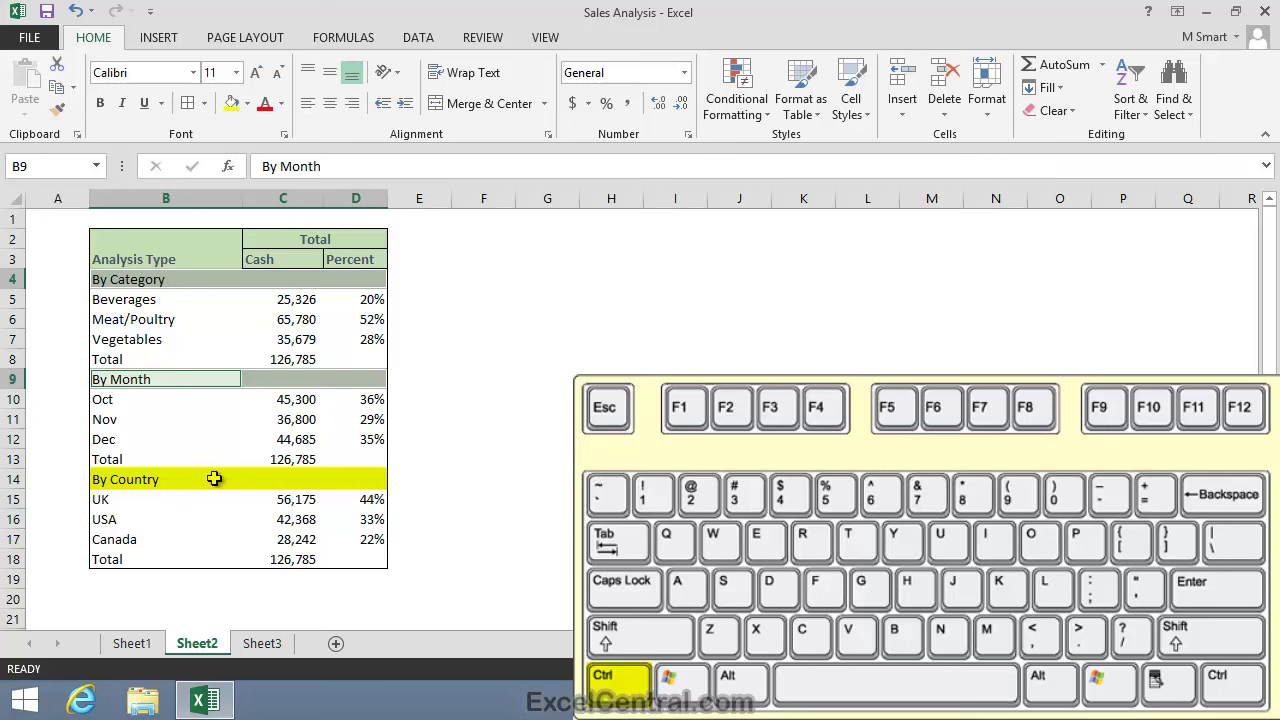
left_click_drag(134, 482, 342, 485)
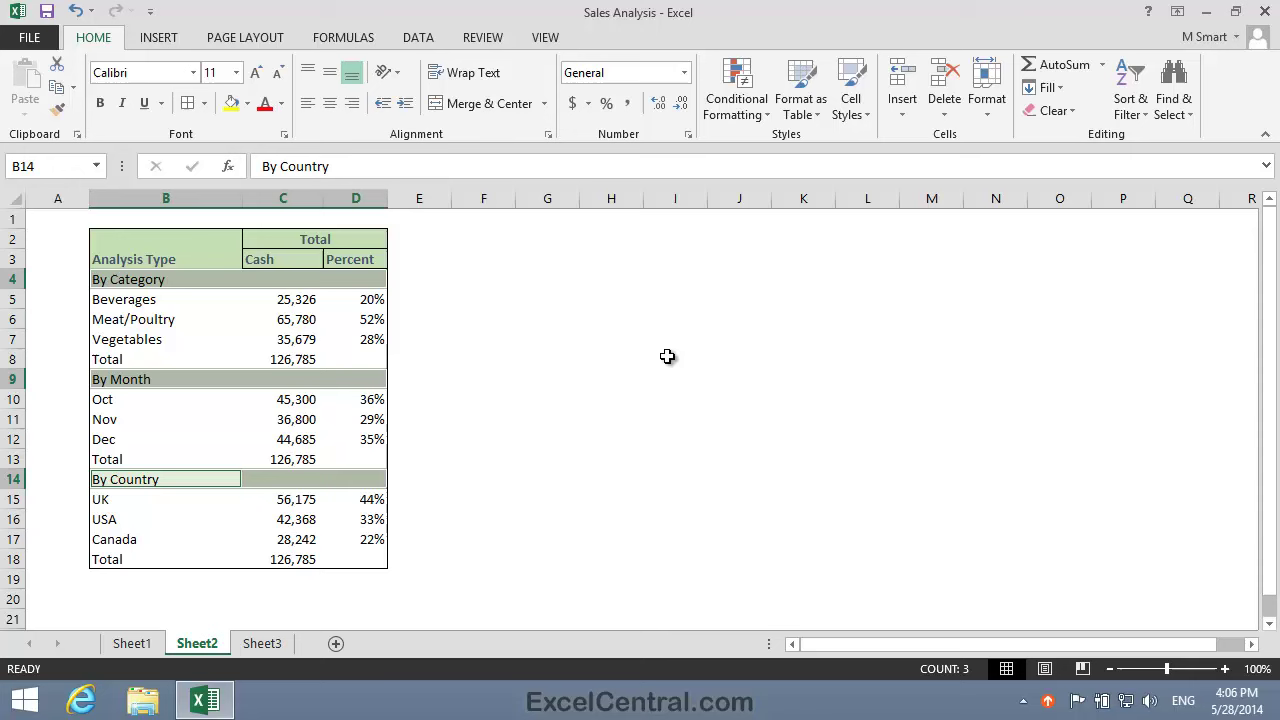
left_click(204, 104)
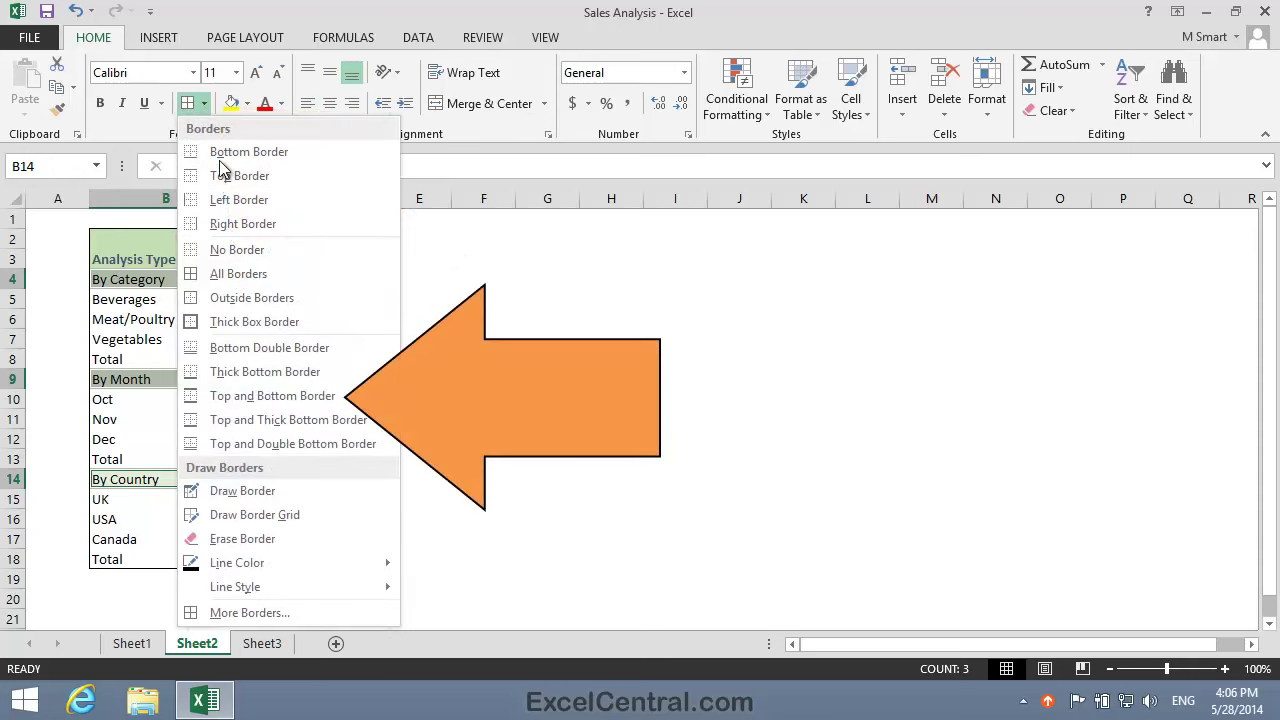
left_click(290, 395)
left_click(555, 343)
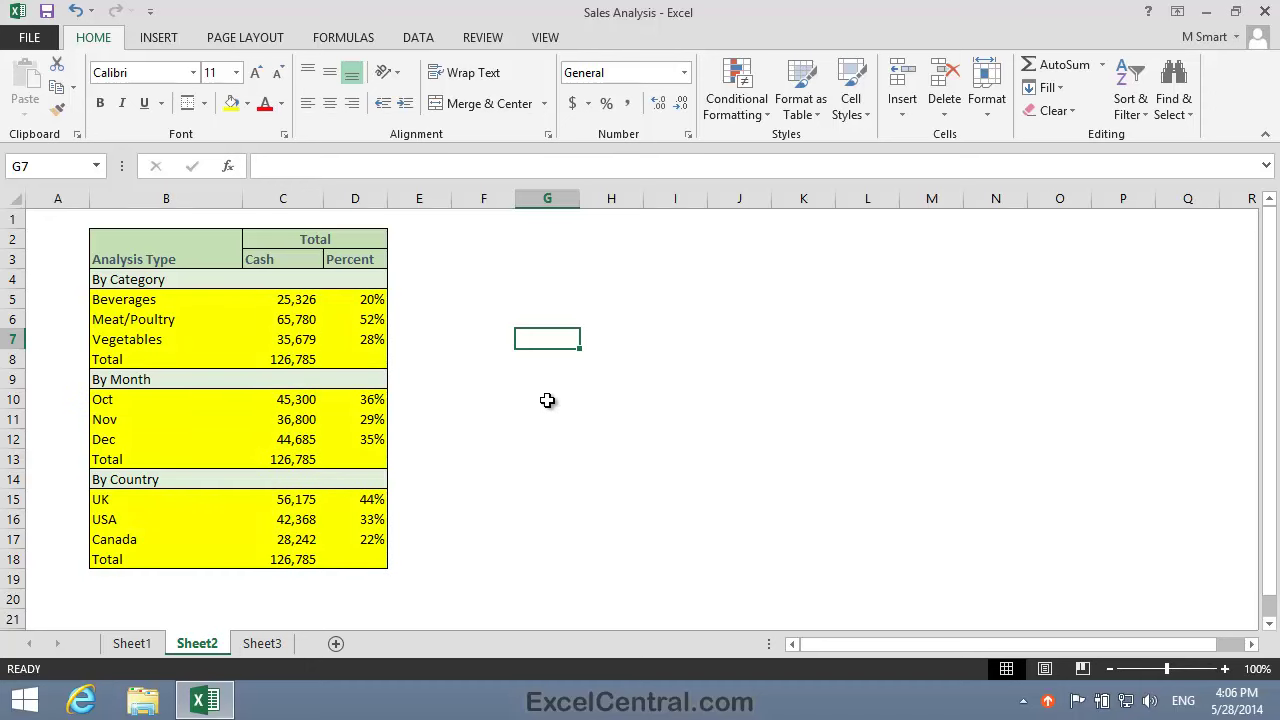
Select the data rows B5:D8, B10:D13 and B15:D18 together.
key("Up")
key("Up")
key("Up")
key("Right")
left_click_drag(137, 299, 357, 358)
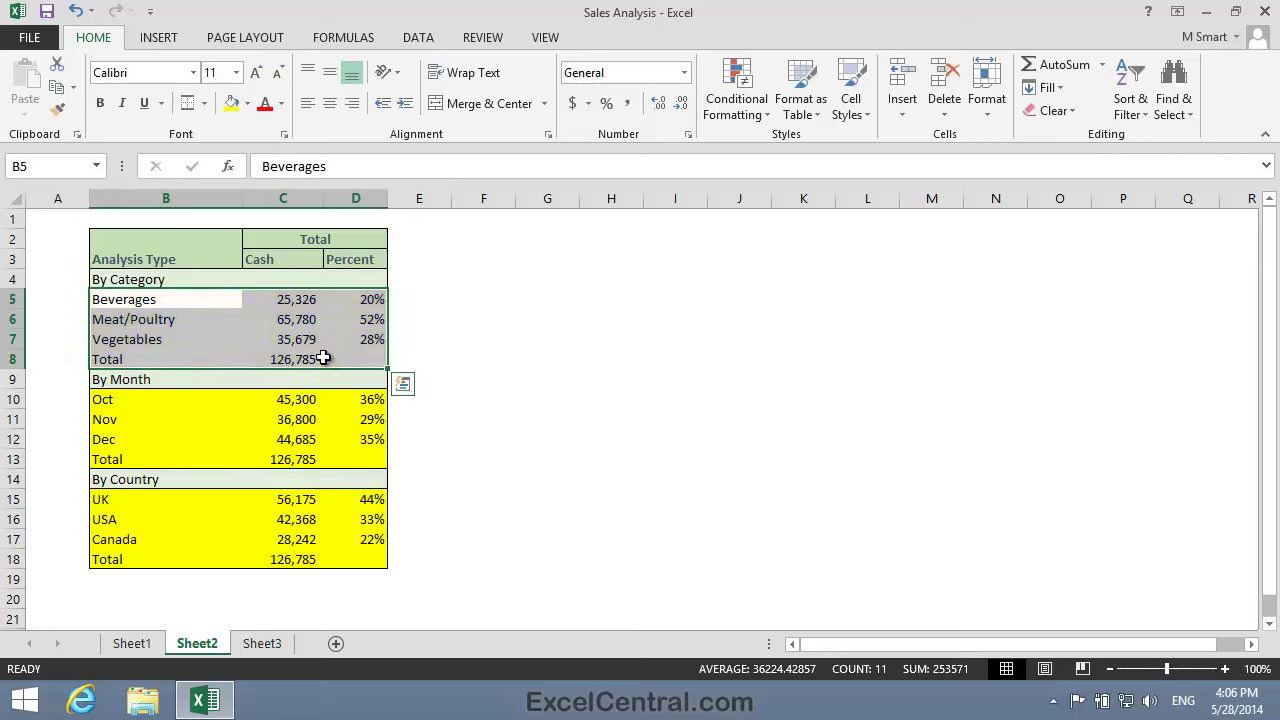
left_click(117, 401, "ctrl")
mouse_move(117, 401)
left_mouse_down()
mouse_move(280, 436)
mouse_move(305, 458)
mouse_move(350, 458)
left_mouse_up()
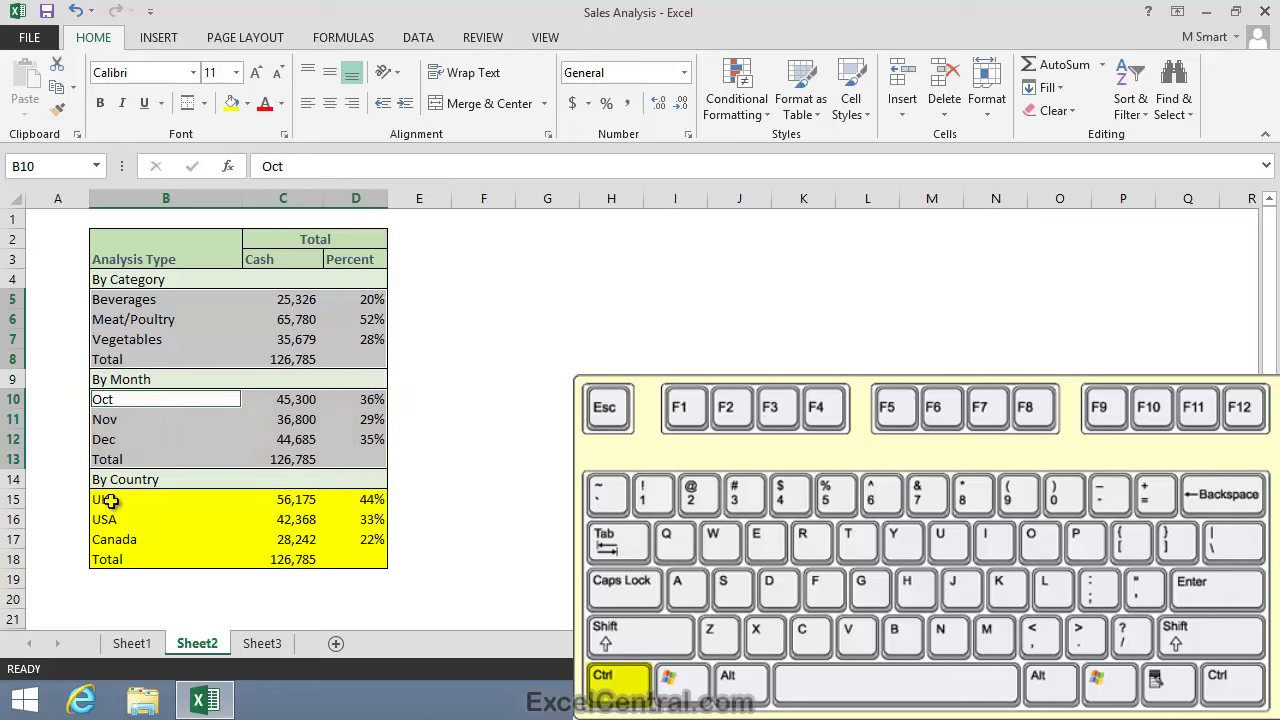
left_click_drag(113, 501, 350, 558)
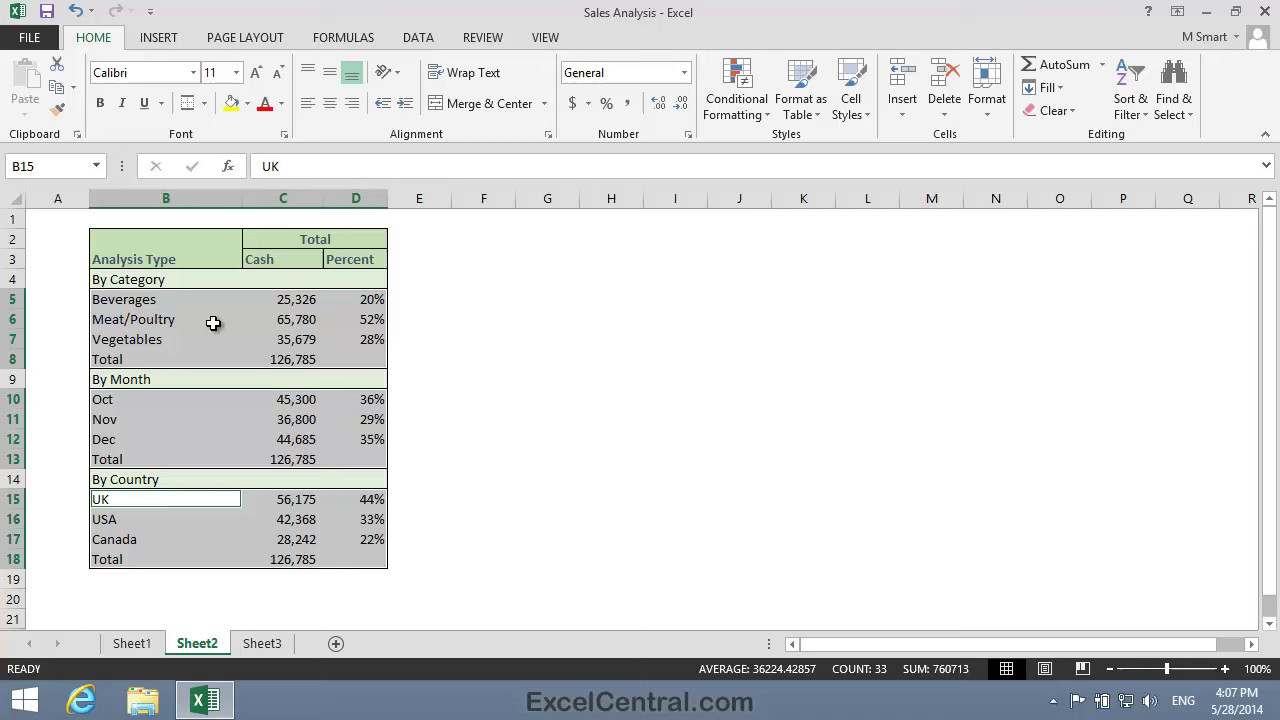
Apply dotted Inside borders to the selection via Format Cells' Border tab.
right_click(244, 326)
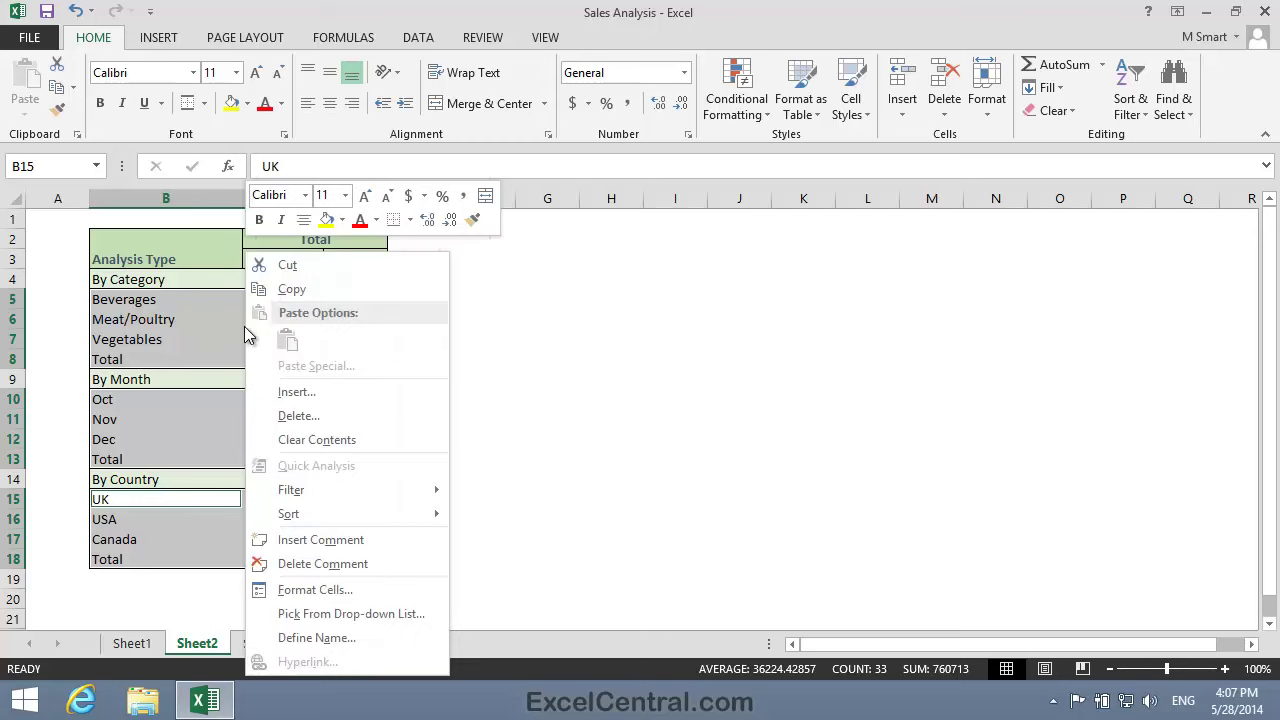
left_click(360, 589)
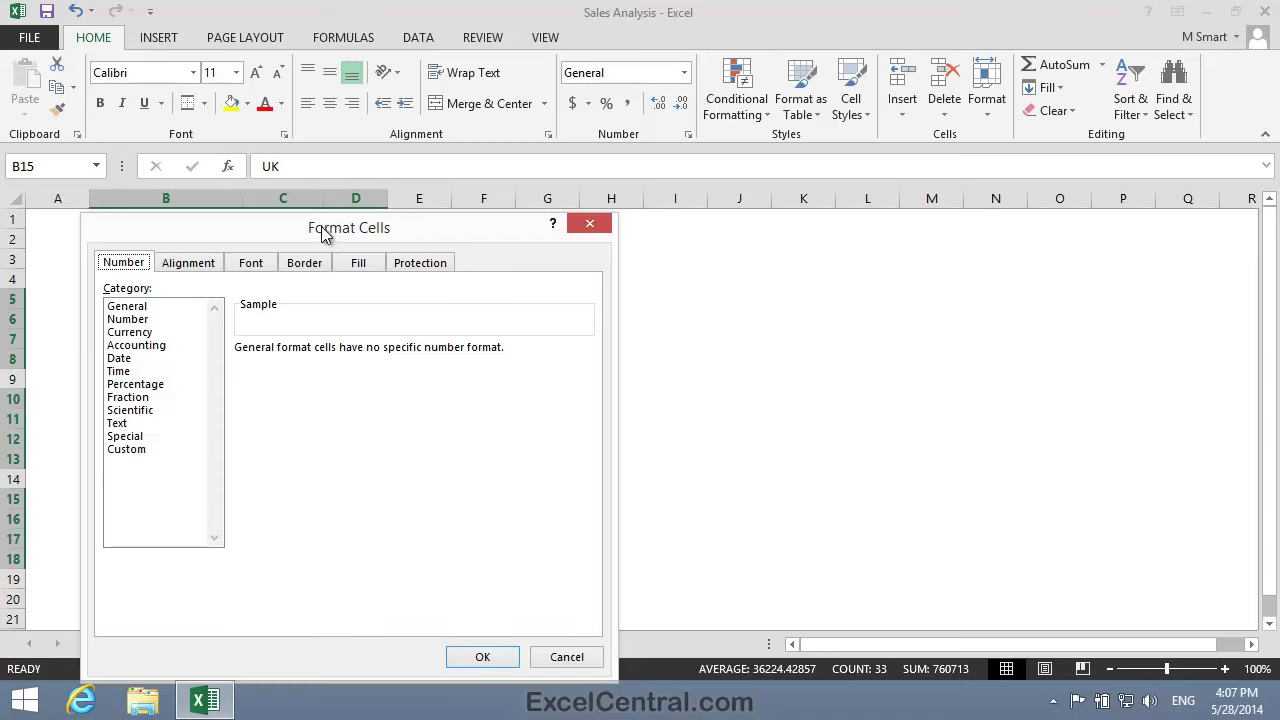
left_click_drag(325, 228, 693, 160)
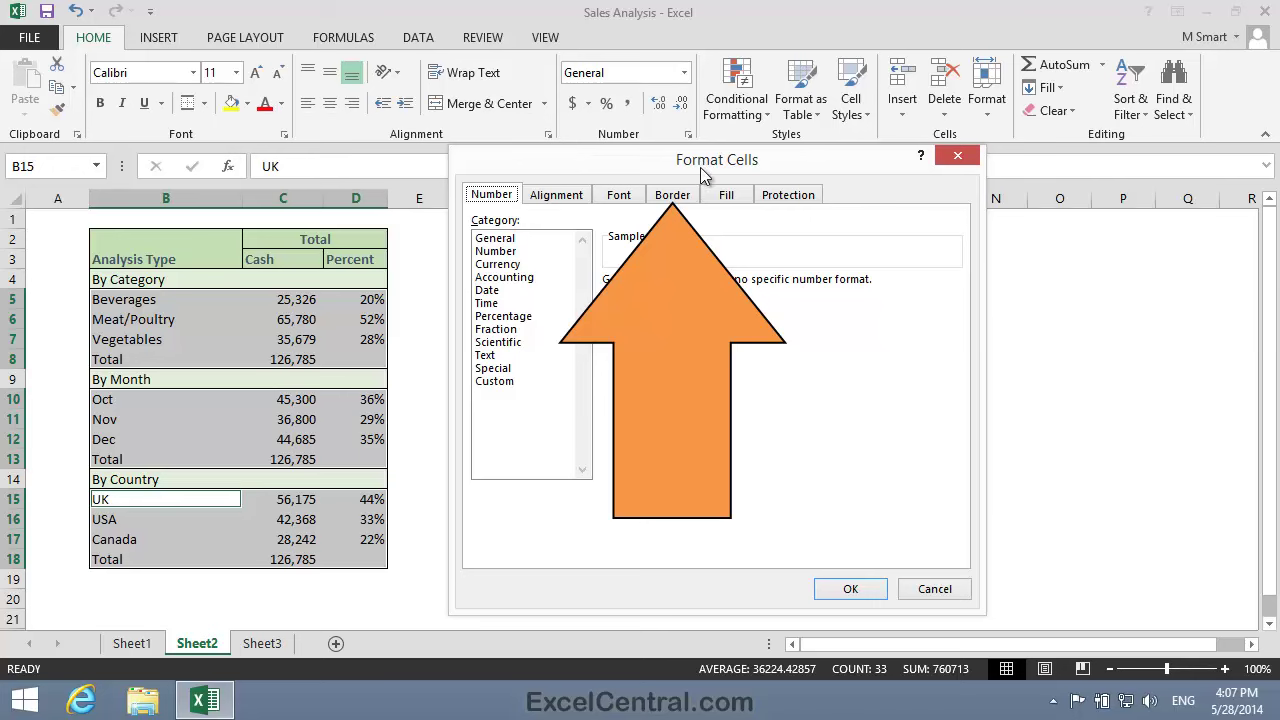
left_click(672, 196)
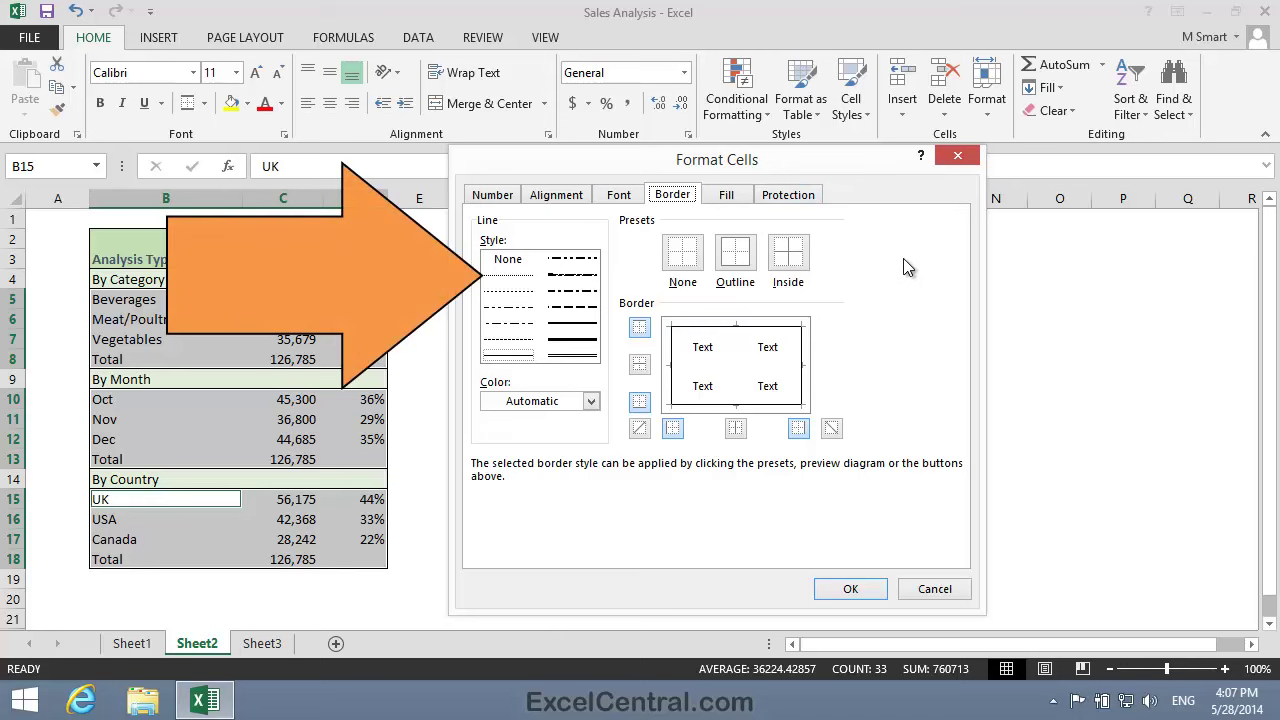
left_click(511, 276)
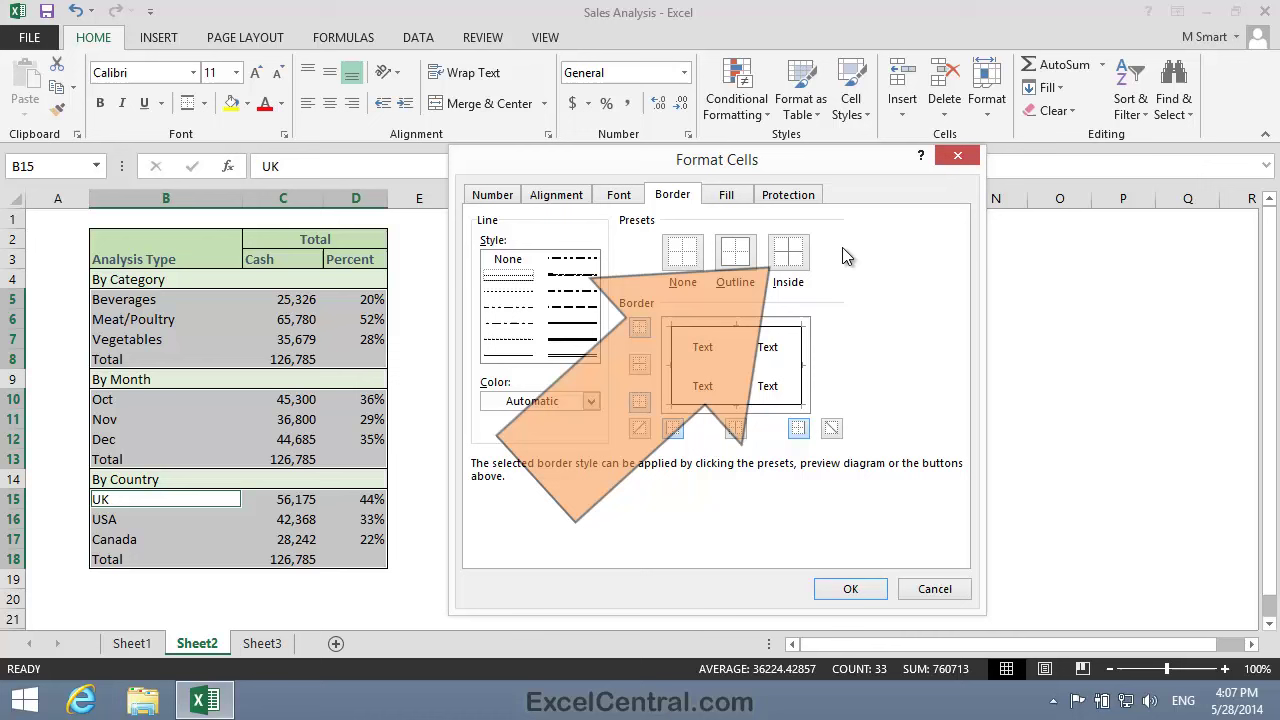
left_click(790, 259)
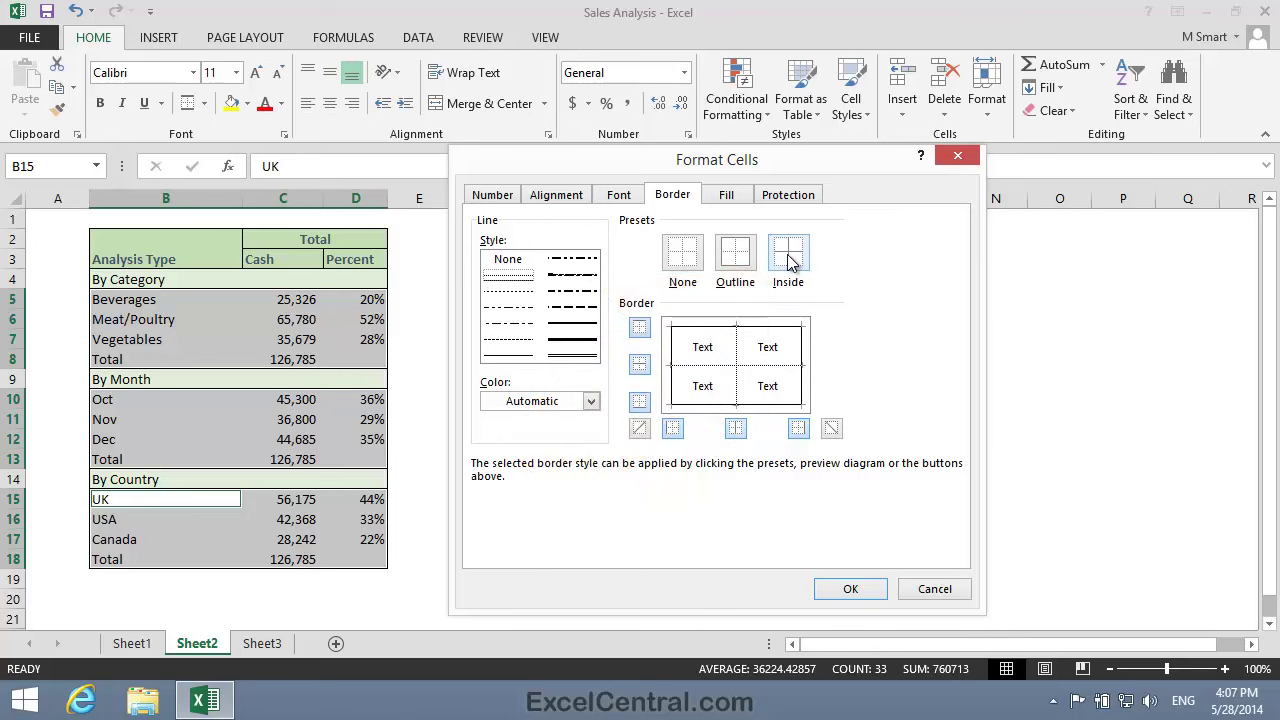
left_click(852, 588)
left_click(730, 358)
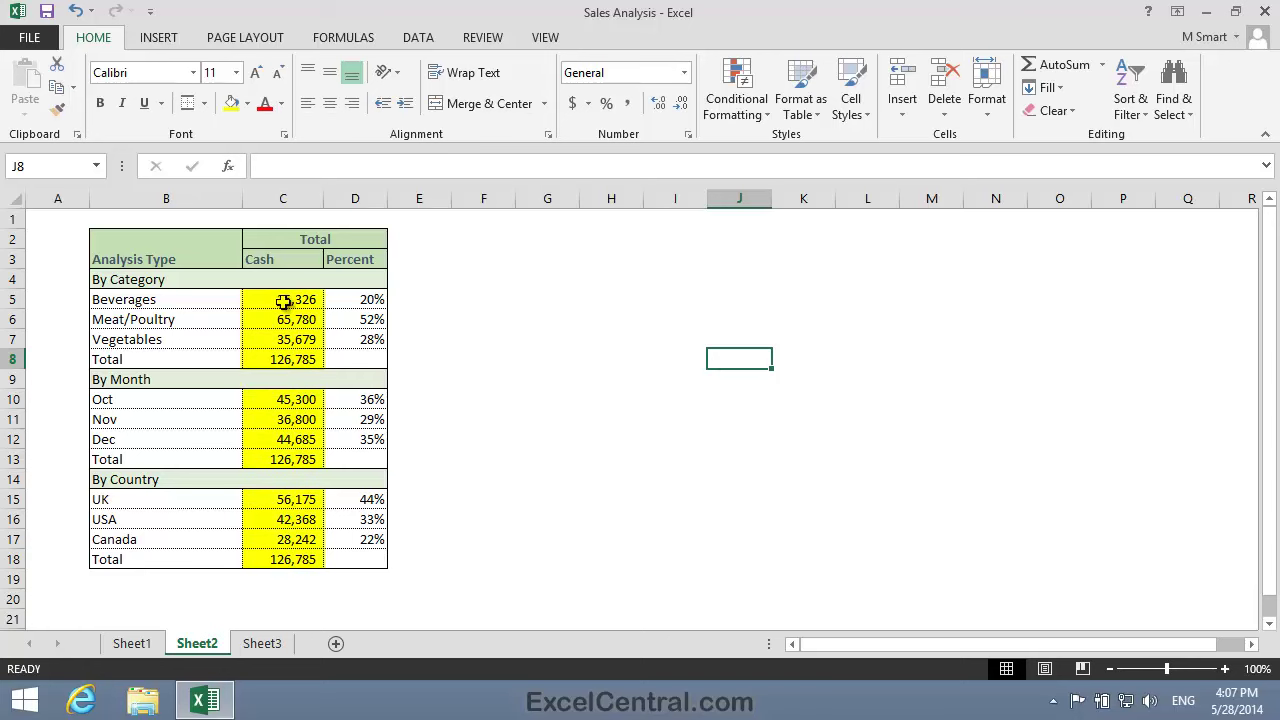
Give the Cash cells C5:C8, C10:C13 and C15:C18 solid left and right borders.
left_click_drag(285, 300, 285, 455)
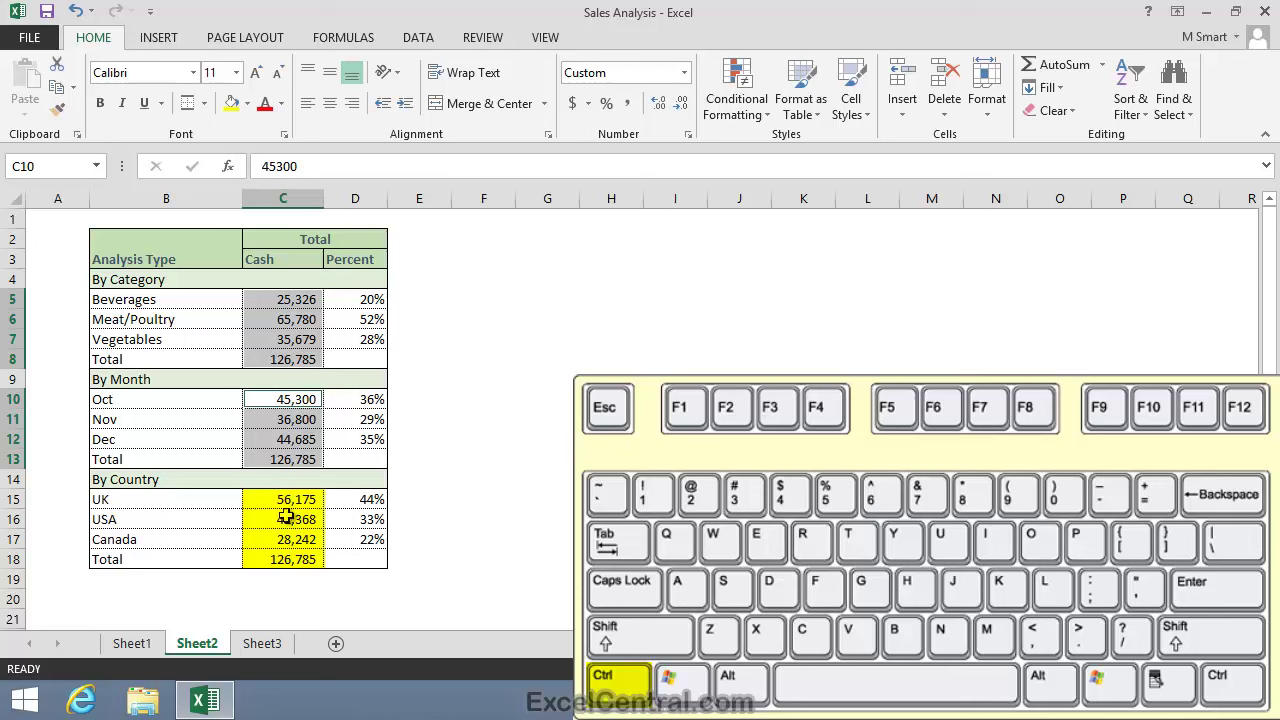
left_click_drag(282, 501, 290, 558)
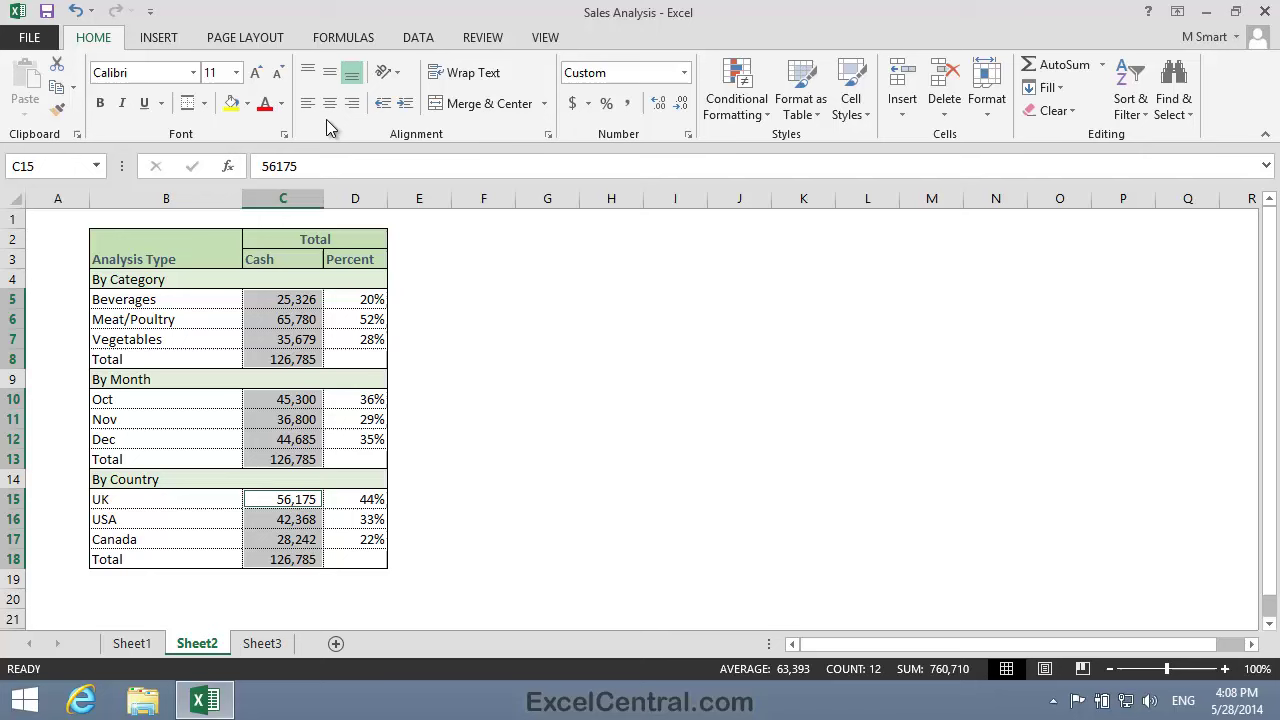
left_click(205, 104)
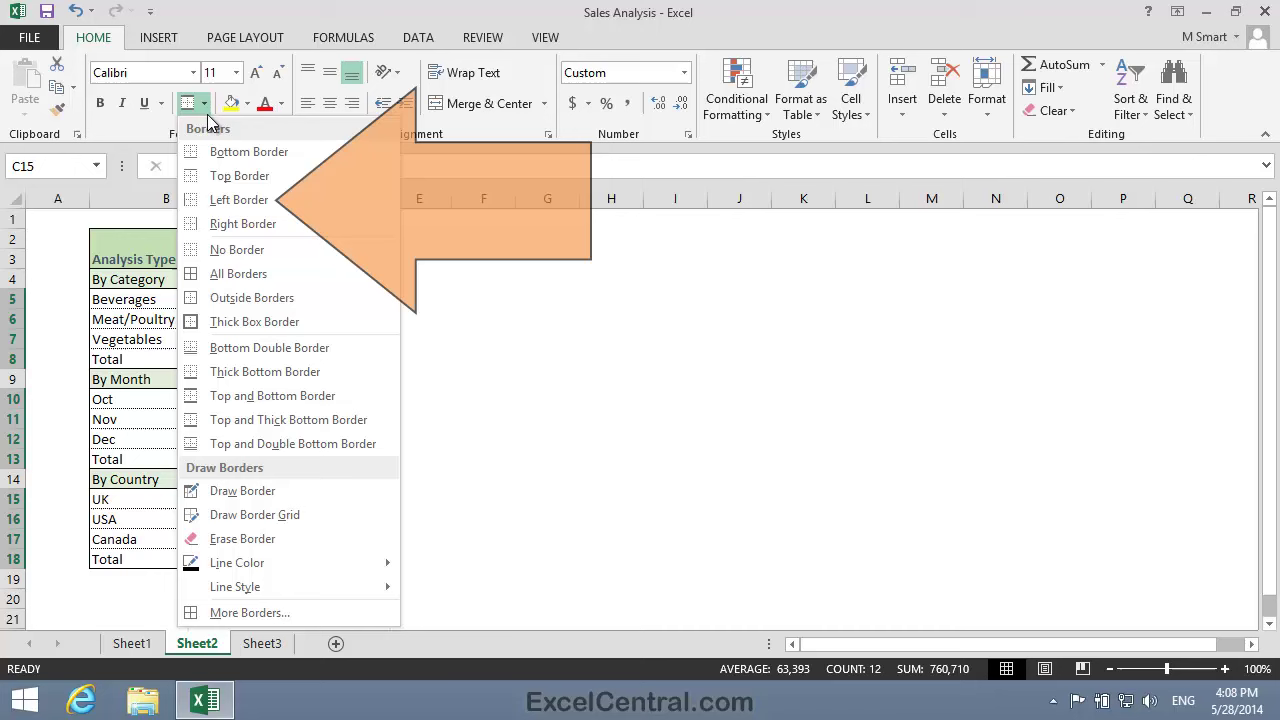
left_click(238, 199)
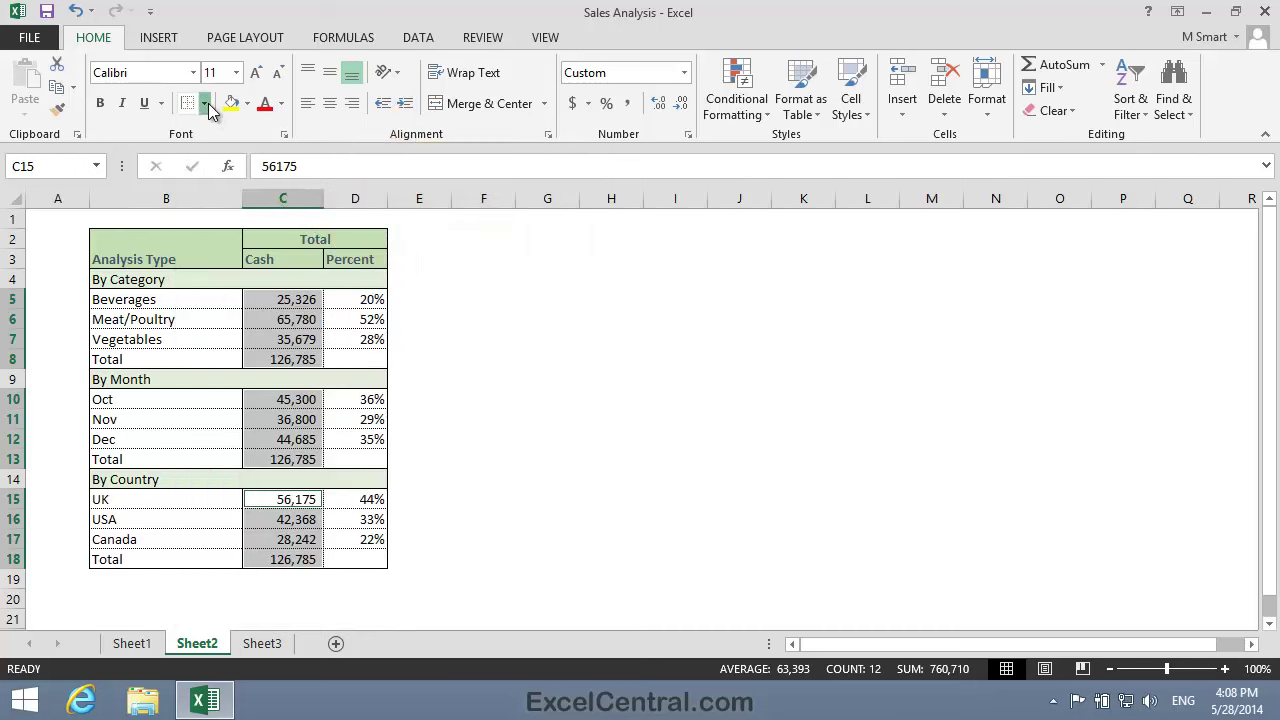
left_click(208, 106)
left_click(251, 227)
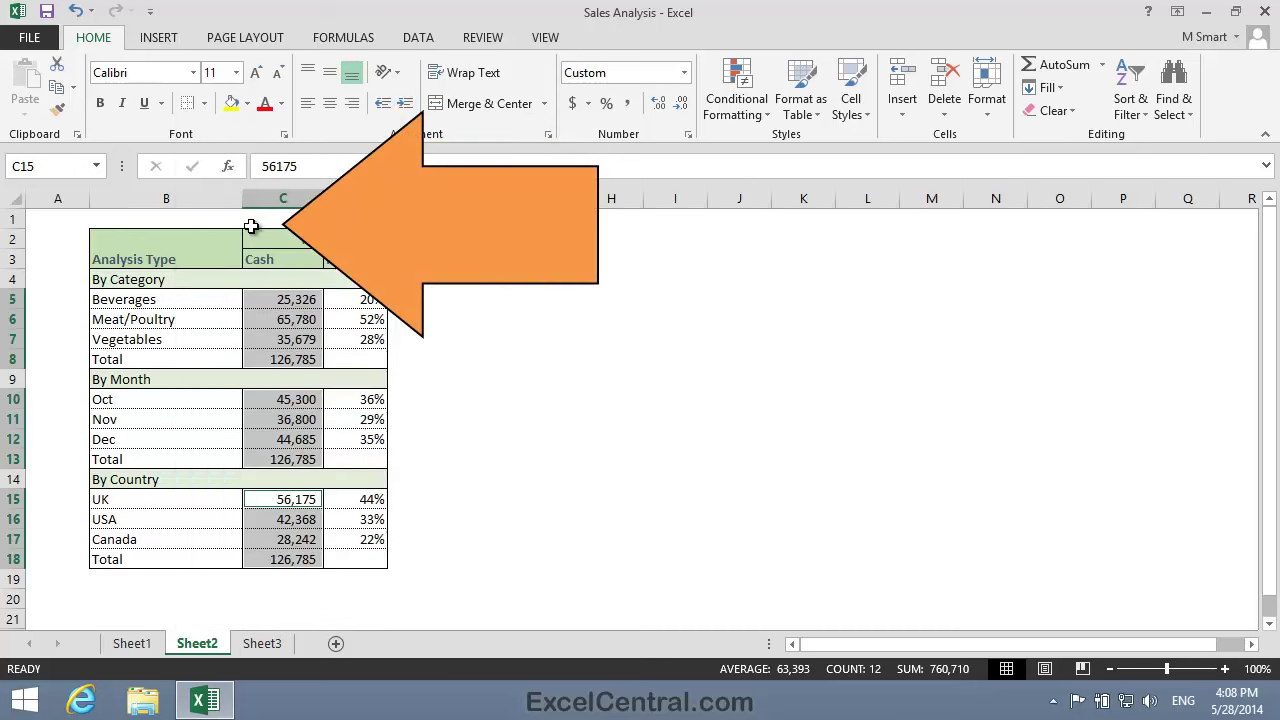
left_click(666, 343)
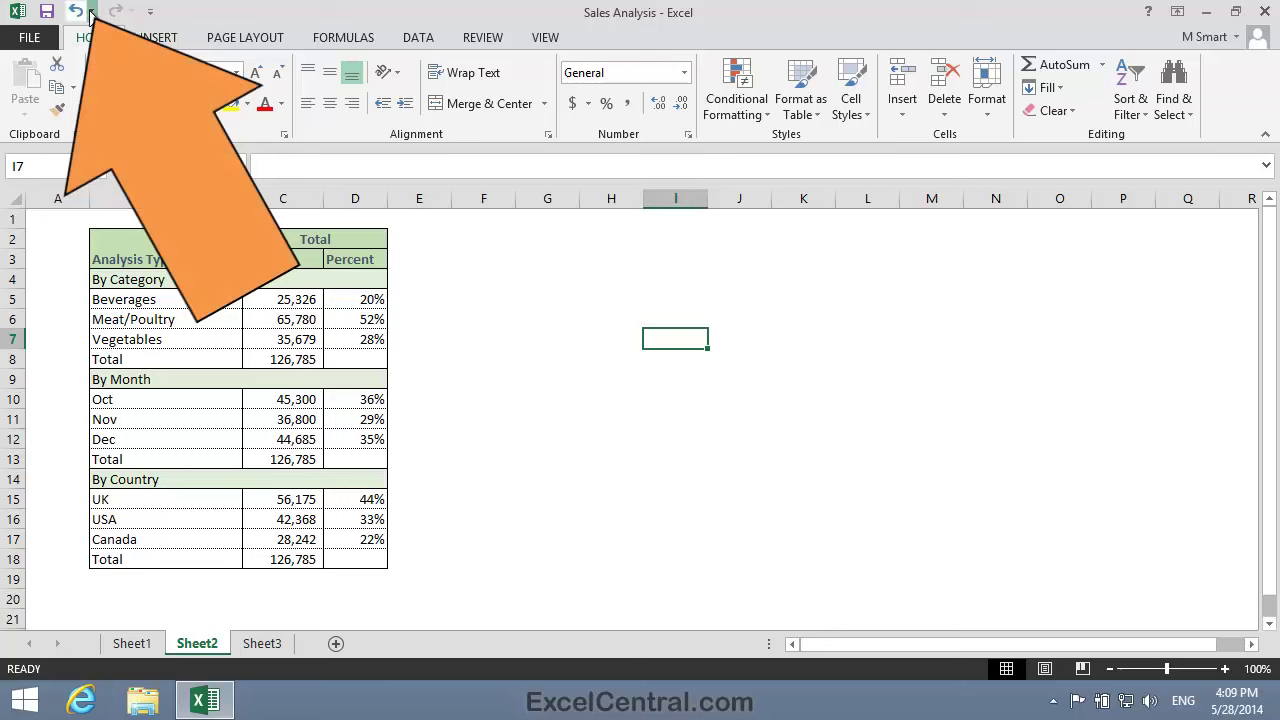
Undo the last six border actions from the Quick Access Toolbar's Undo list.
left_click(90, 12)
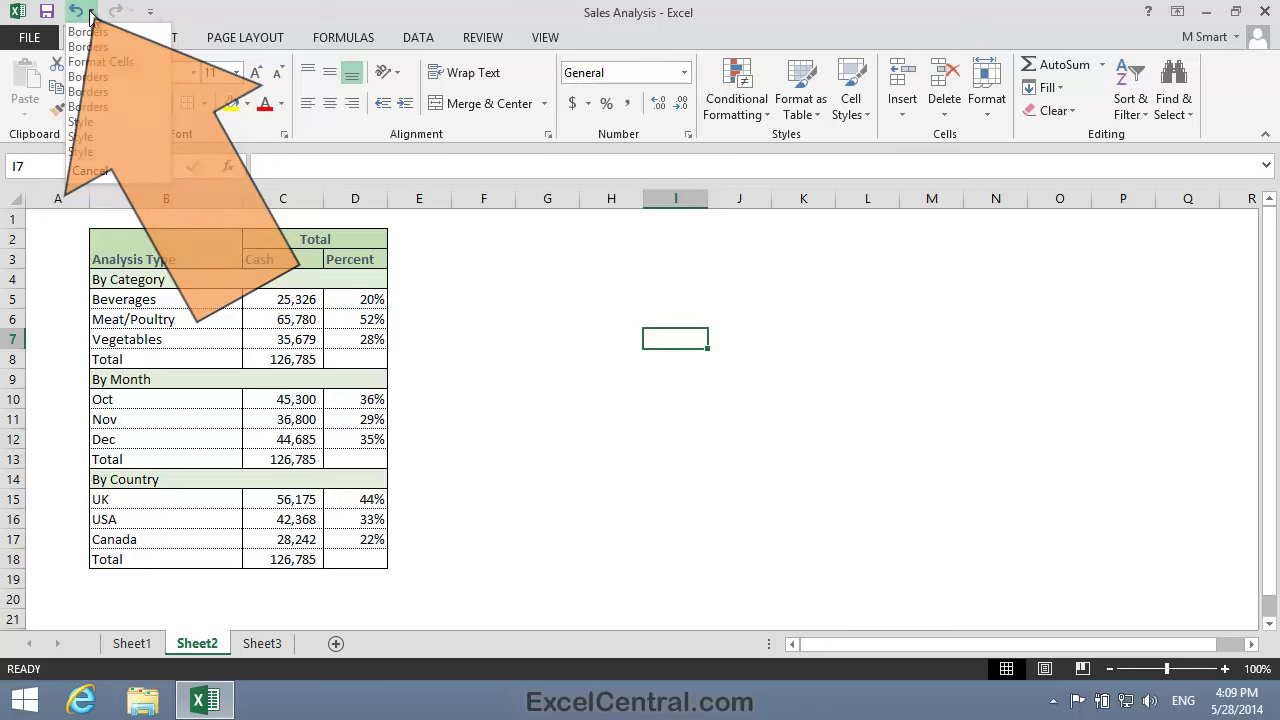
left_click(112, 110)
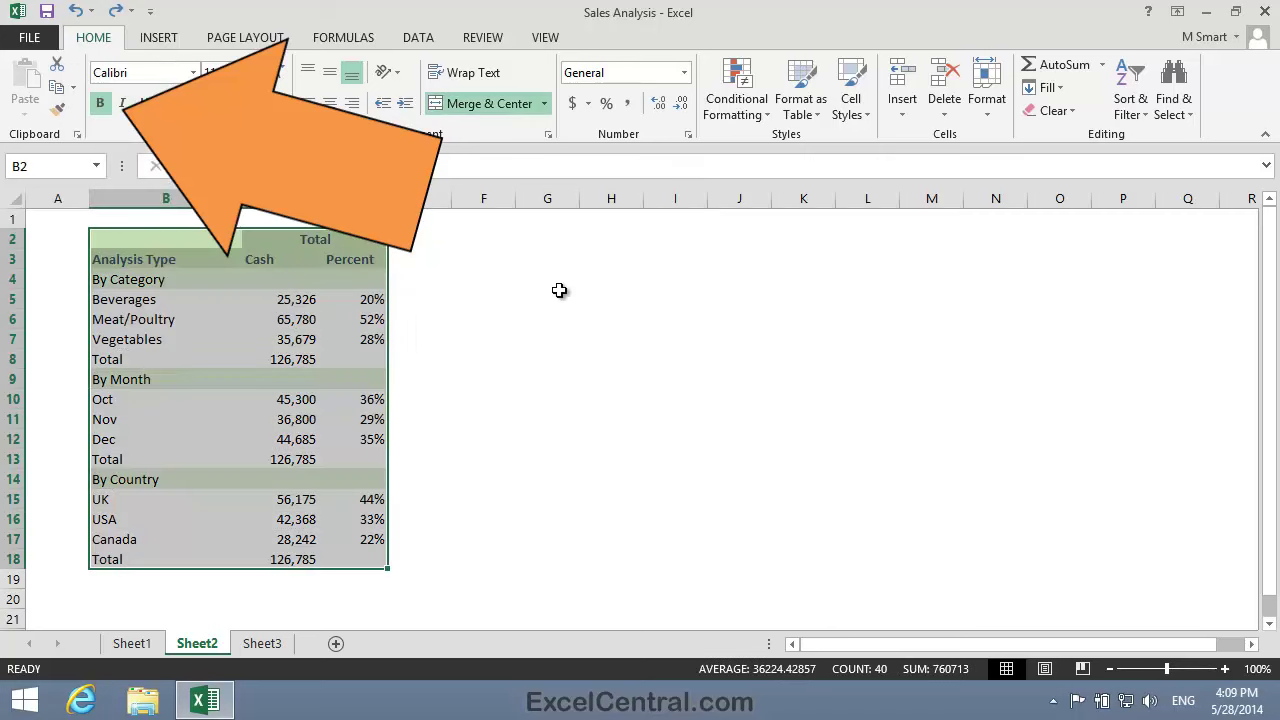
left_click(582, 280)
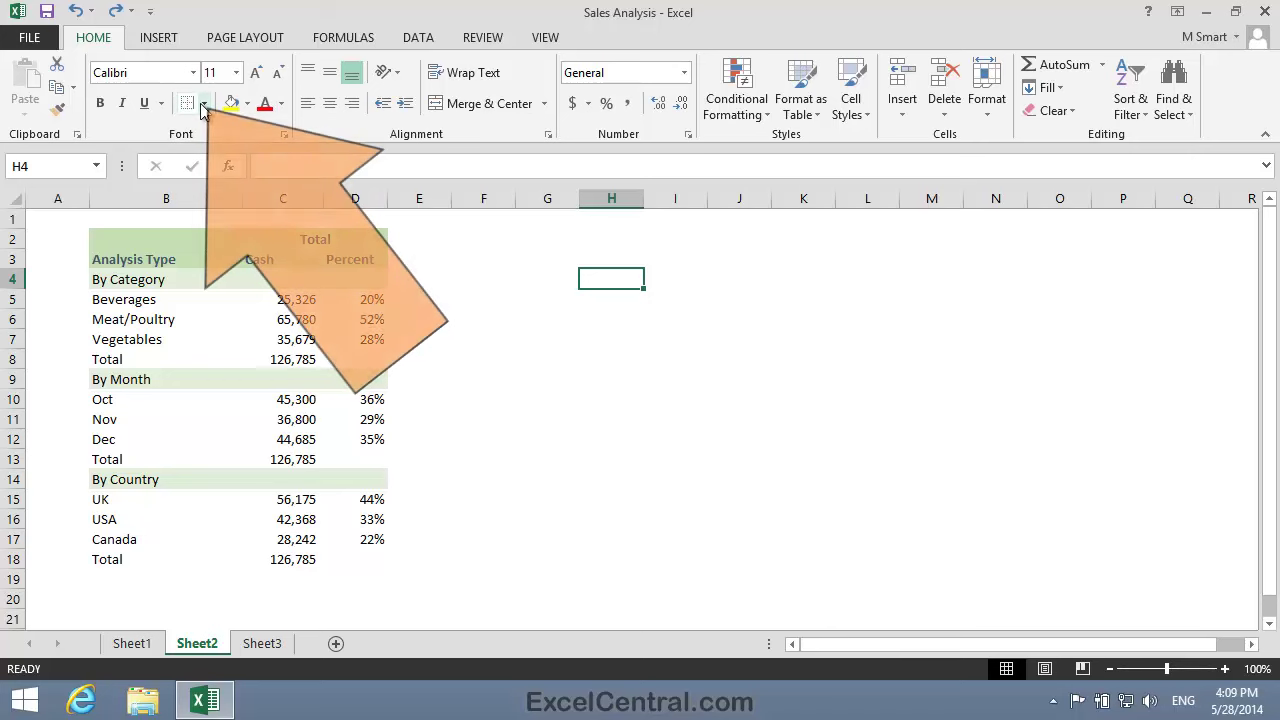
Use Draw Border to drag a solid frame from B2 to the table's bottom-right corner.
left_click(205, 104)
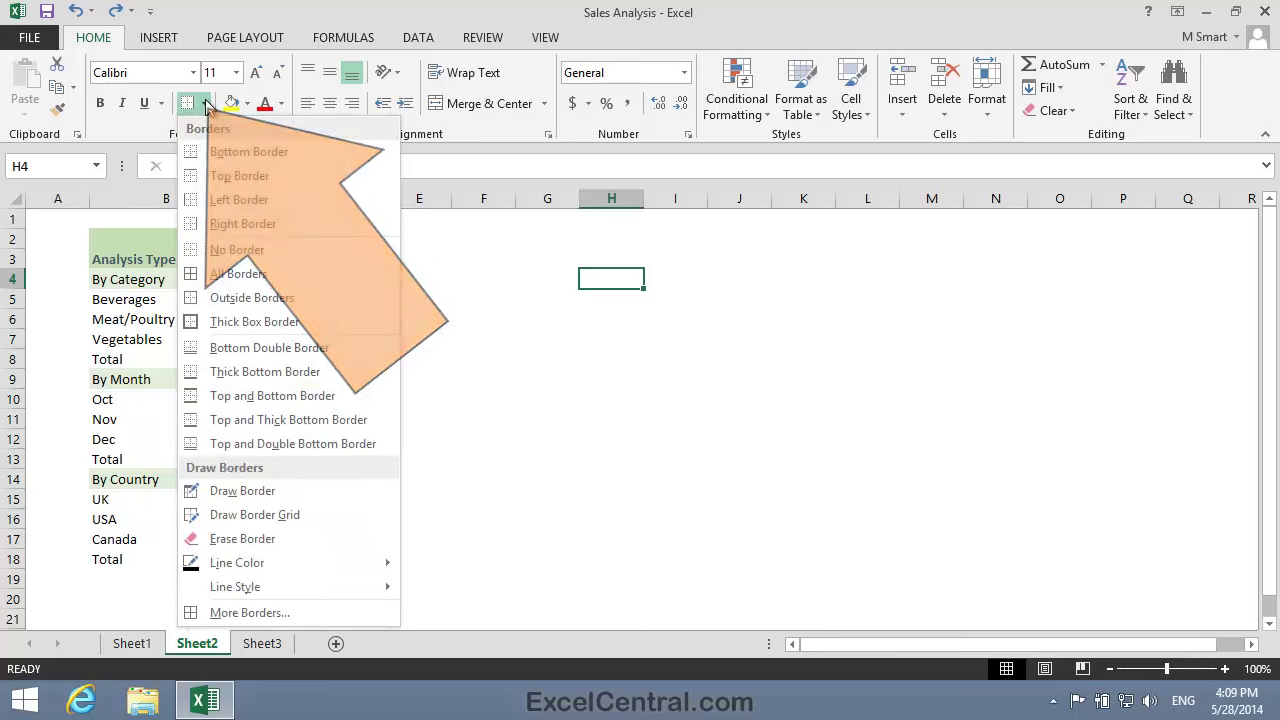
left_click(240, 491)
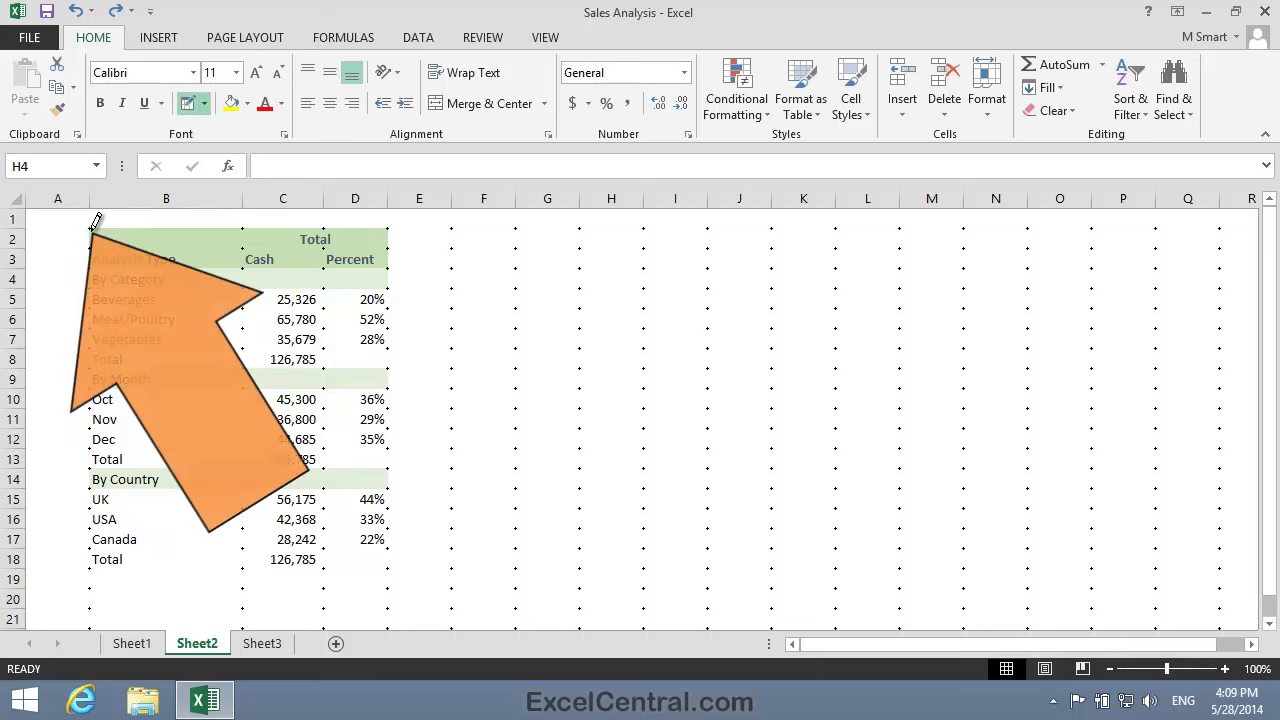
mouse_move(93, 229)
left_mouse_down()
mouse_move(166, 257)
mouse_move(334, 437)
mouse_move(343, 491)
mouse_move(390, 552)
left_mouse_up()
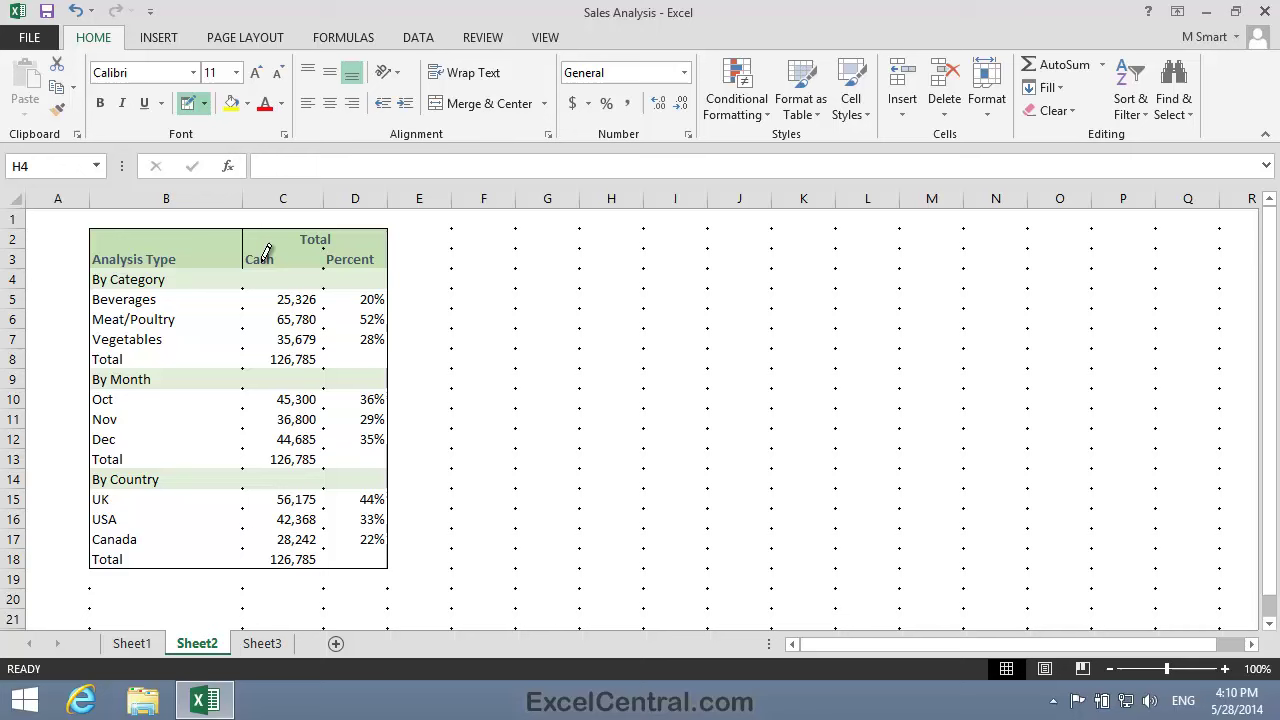
Copy the header border format onto the Total, Cash, Percent headers and rows 4, 8, 9, 13, 14.
left_click_drag(271, 258, 350, 258)
mouse_move(249, 241)
left_mouse_down()
mouse_move(370, 238)
mouse_move(330, 240)
left_mouse_up()
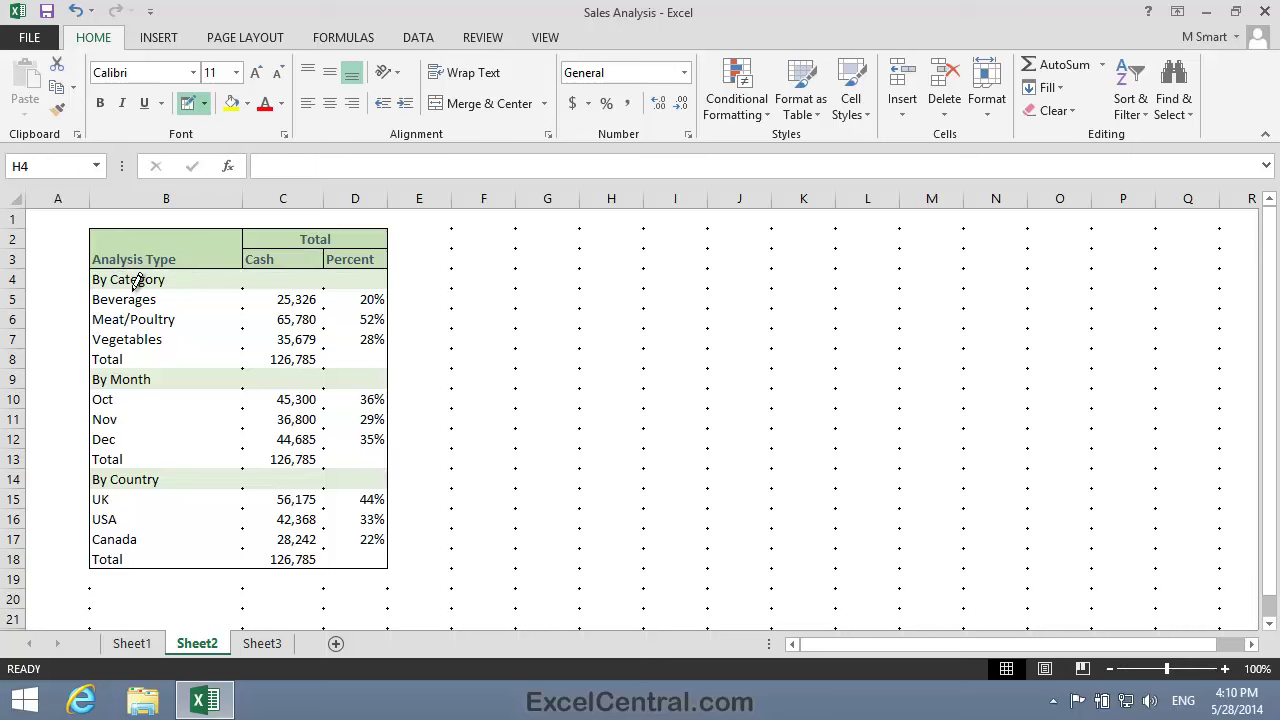
left_click_drag(143, 280, 357, 281)
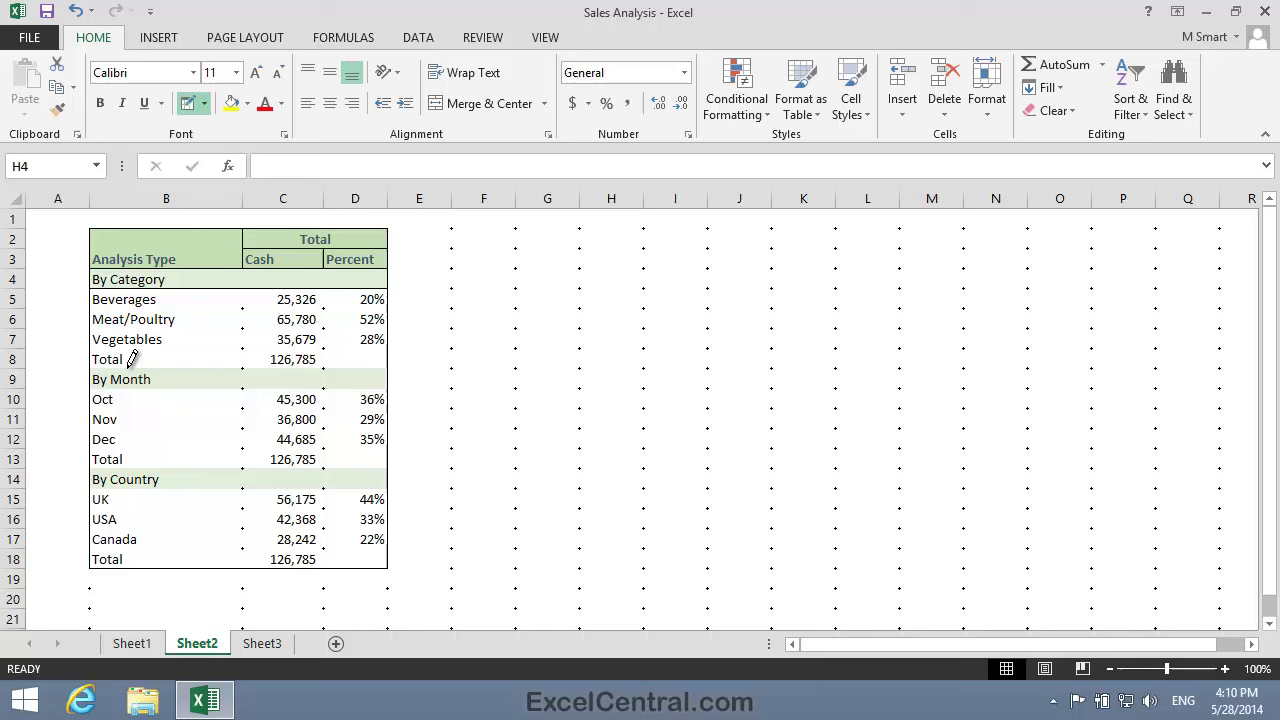
left_click_drag(130, 360, 352, 365)
left_click_drag(120, 377, 352, 382)
left_click_drag(117, 458, 370, 458)
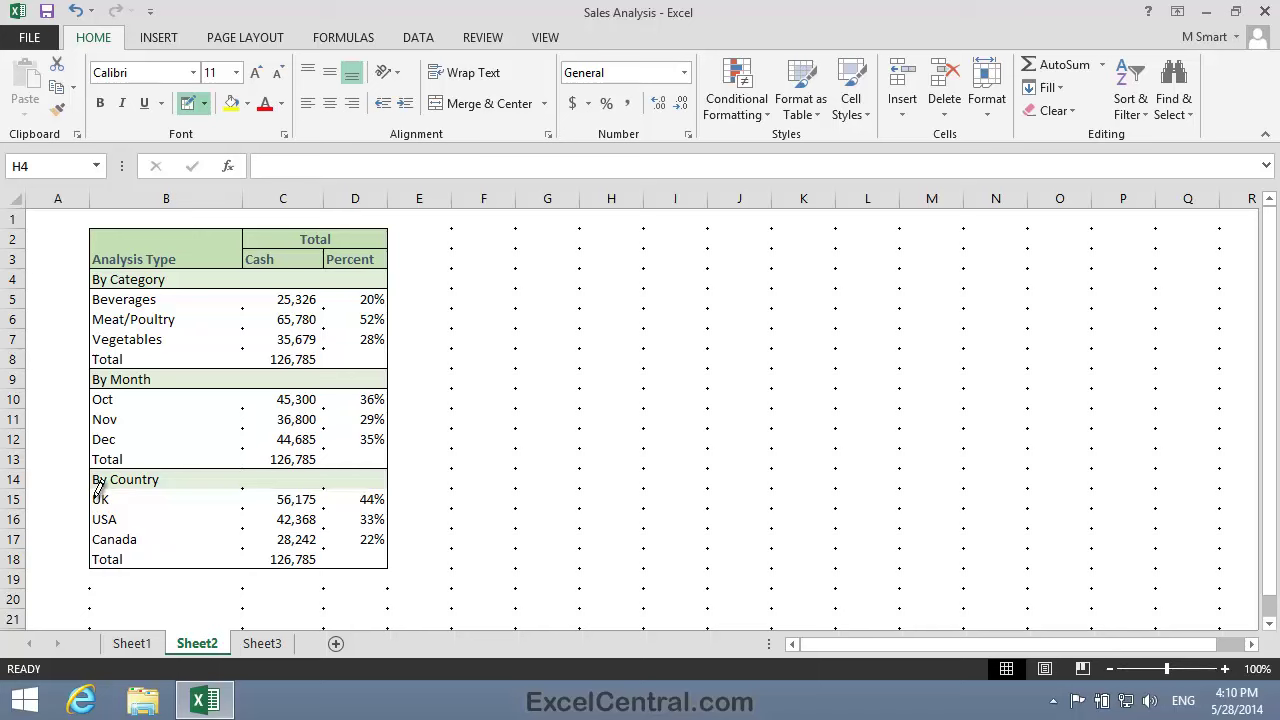
left_click_drag(107, 479, 349, 479)
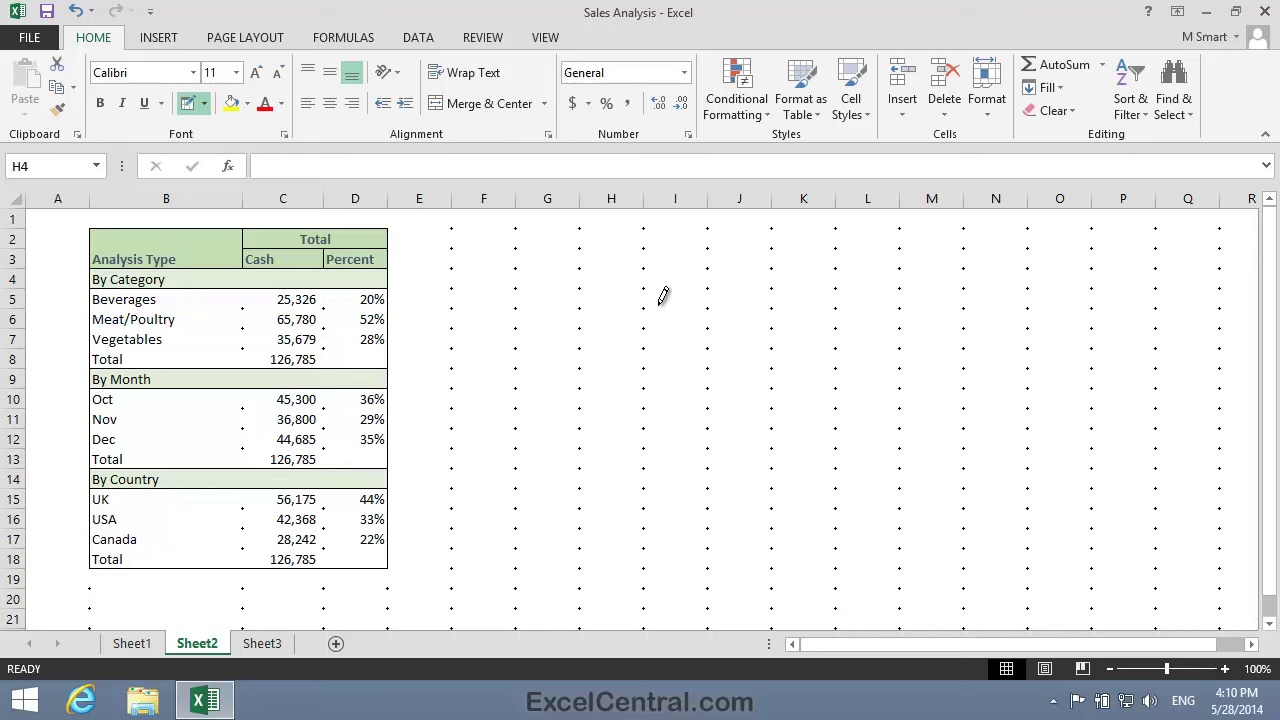
Draw solid B/C and C/D column dividers through the By Category, By Month and By Country sections.
left_click_drag(257, 357, 249, 290)
left_click_drag(325, 365, 330, 318)
left_click_drag(250, 446, 251, 377)
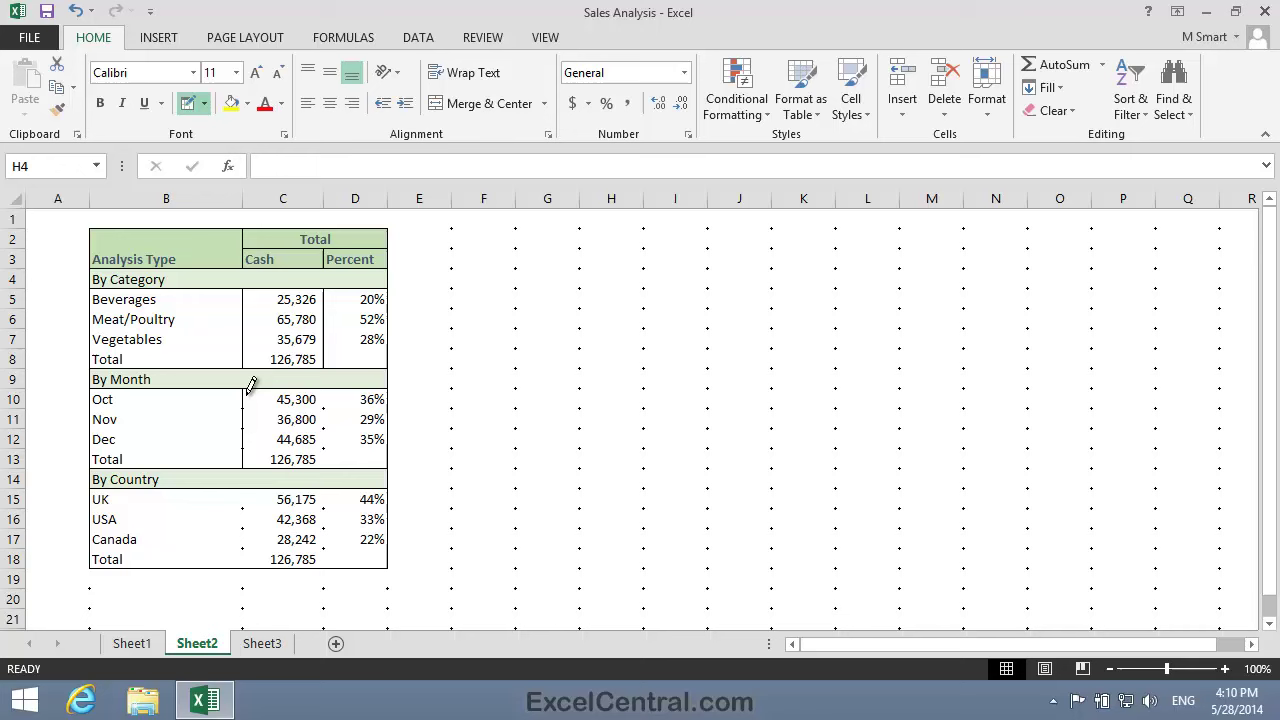
left_click_drag(325, 460, 322, 402)
left_click_drag(247, 552, 250, 488)
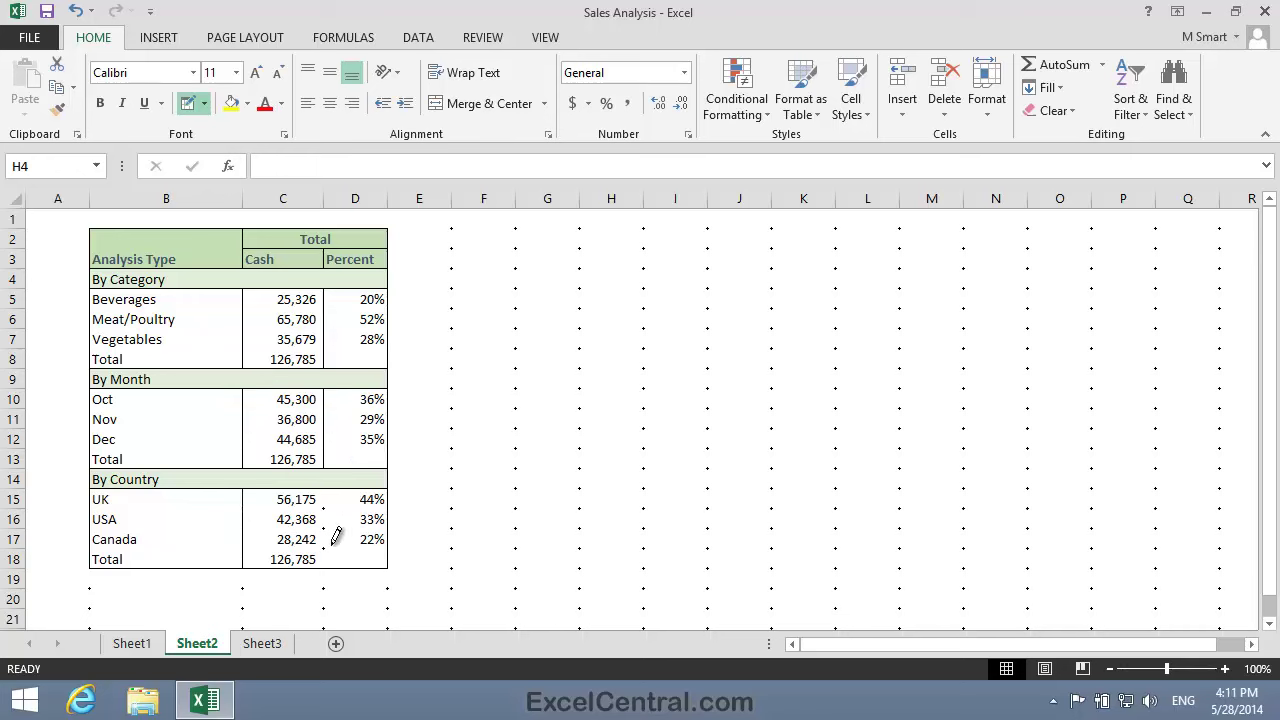
left_click_drag(327, 562, 330, 500)
Set the Draw Border line style to dotted.
left_click(206, 106)
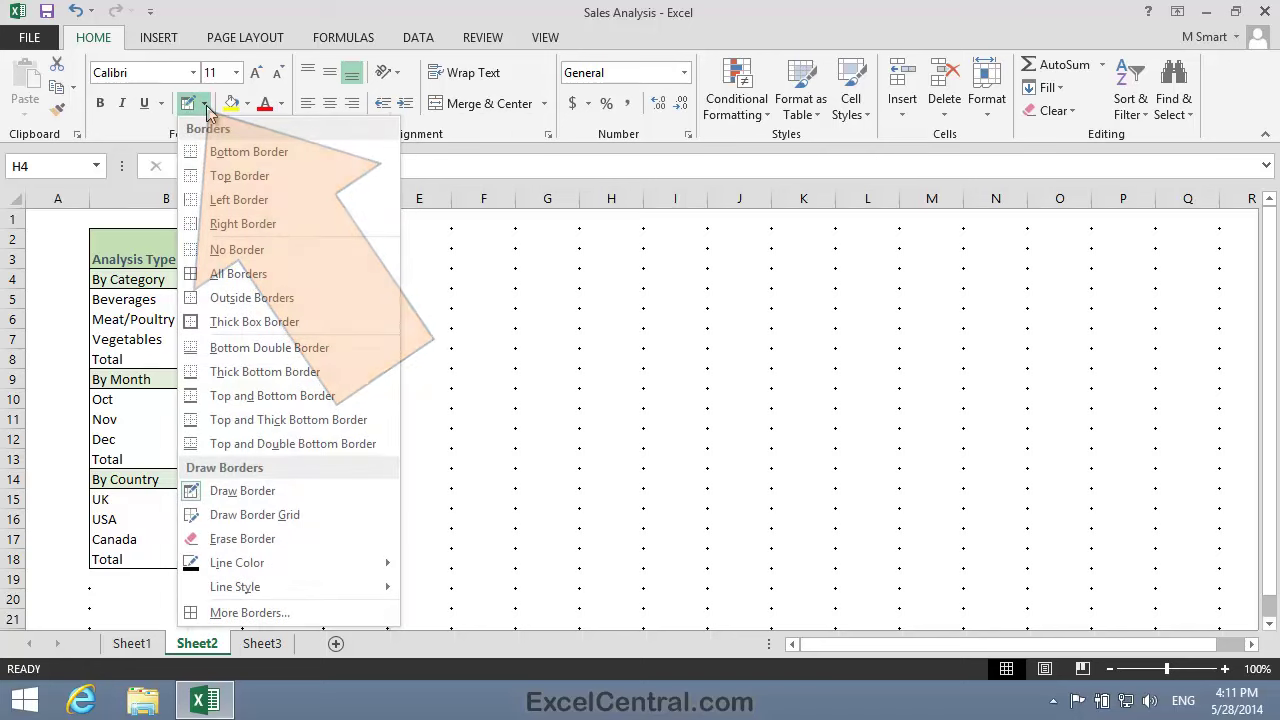
mouse_move(283, 585)
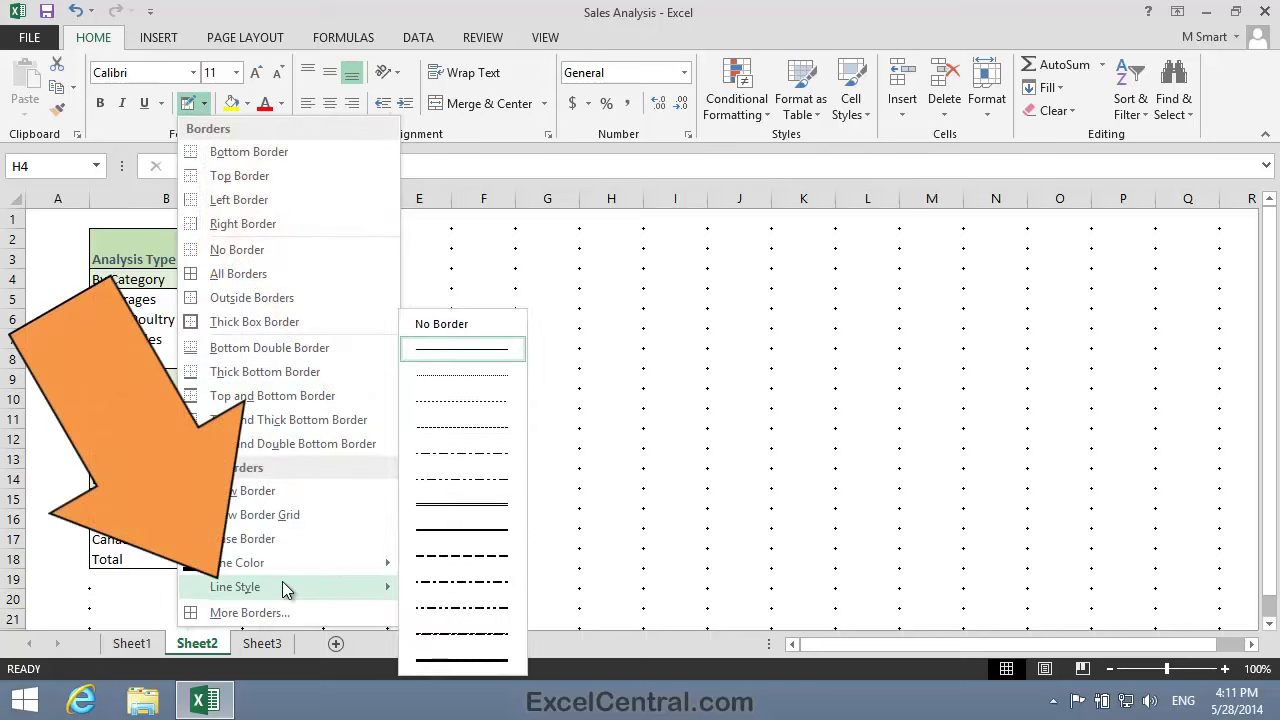
left_click(490, 377)
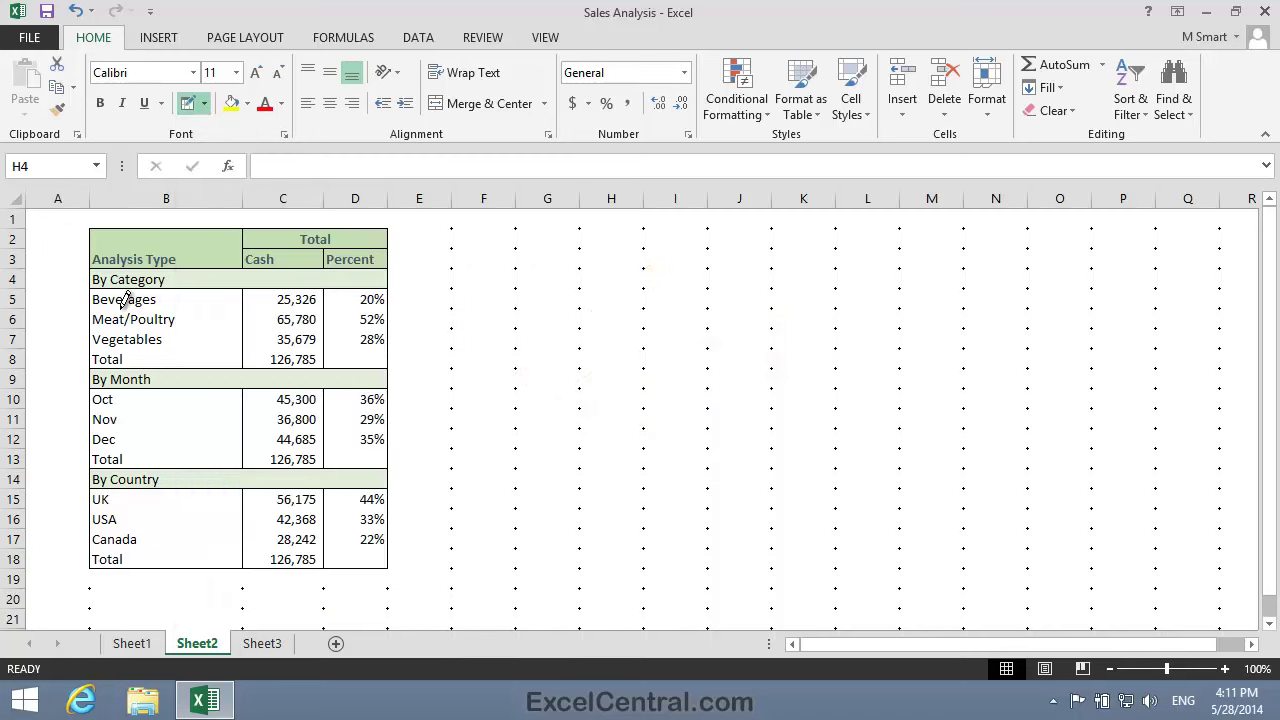
Draw dotted lines under Beverages, Meat/Poultry, Vegetables, Oct, Nov, Dec, UK, USA and Canada rows.
left_click_drag(124, 305, 325, 300)
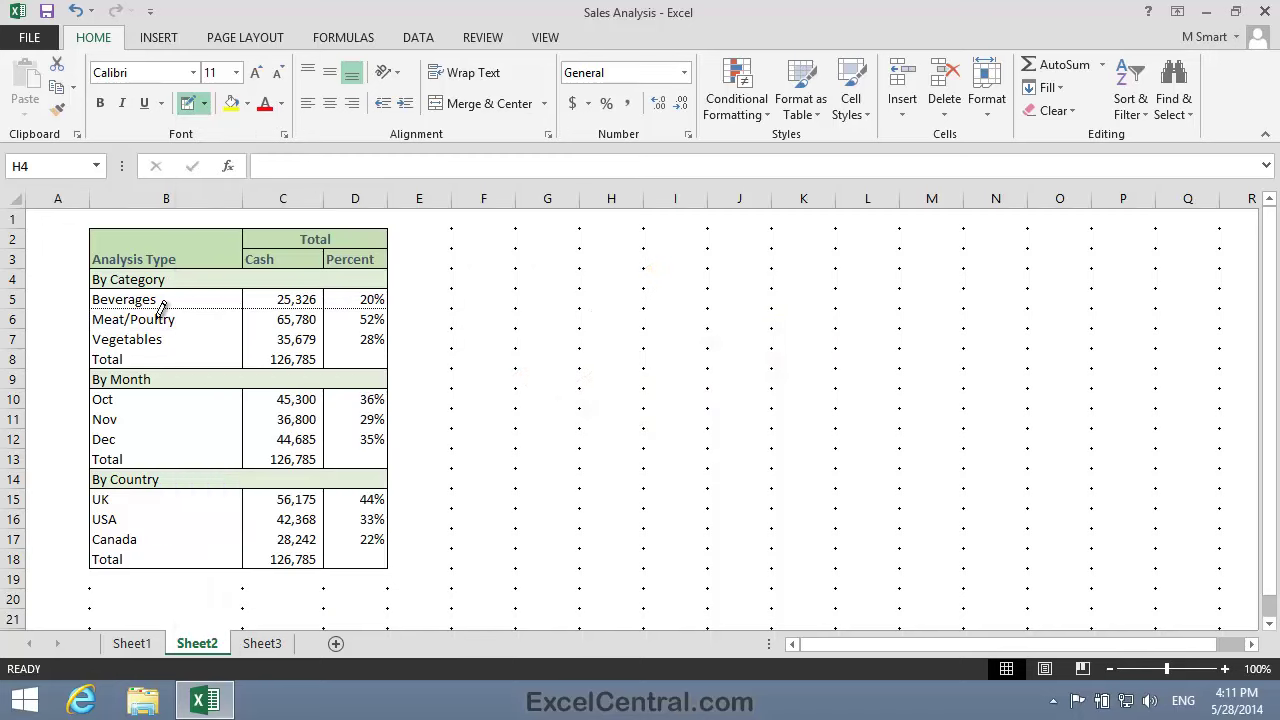
left_click_drag(140, 319, 372, 322)
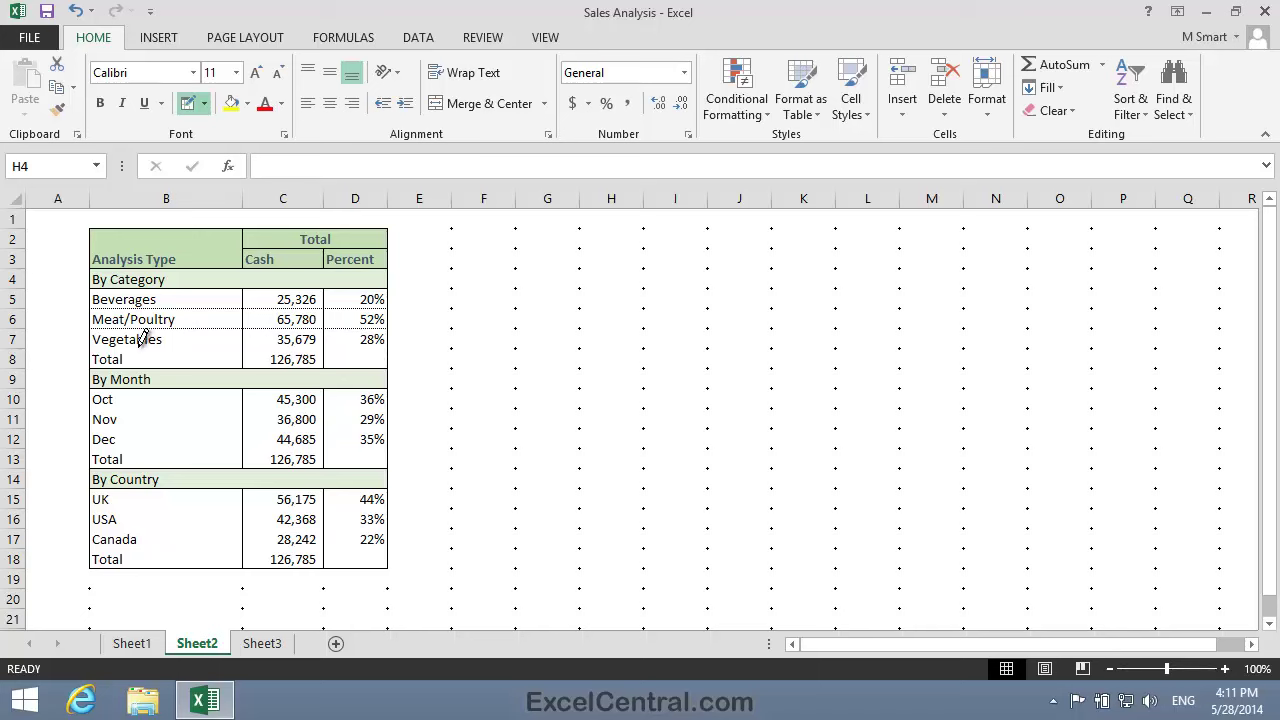
left_click_drag(143, 338, 347, 348)
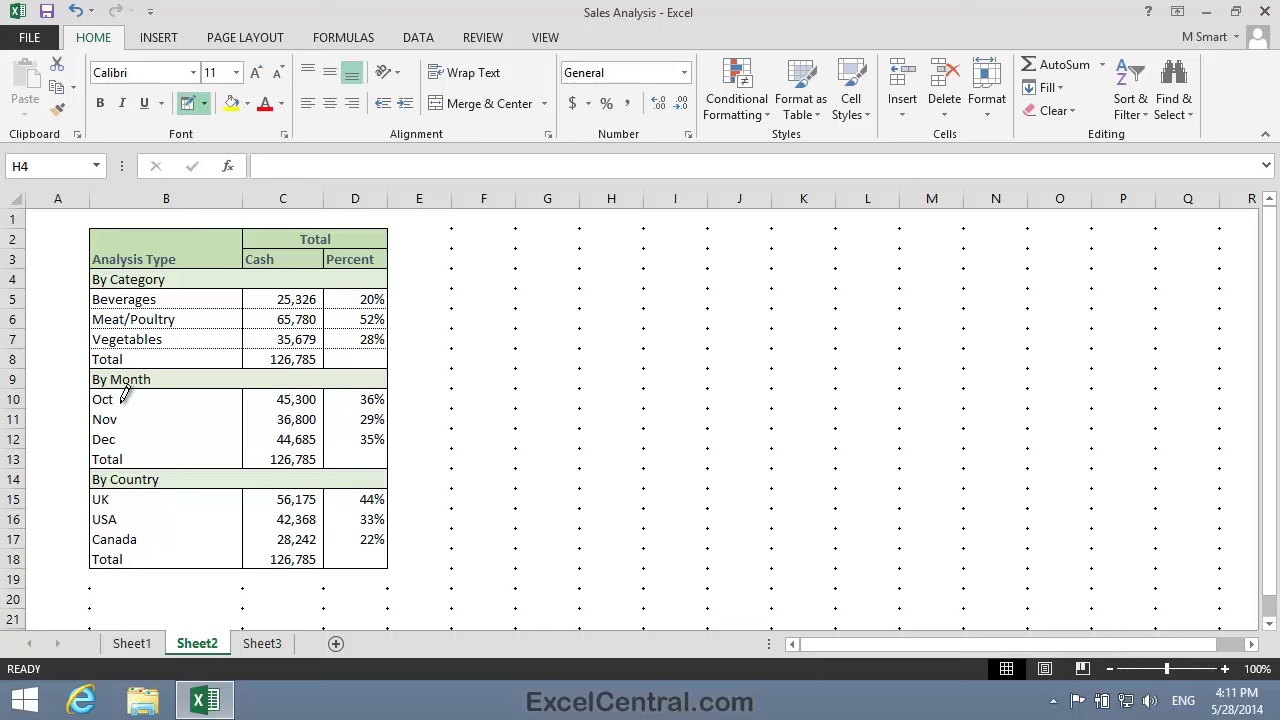
mouse_move(166, 400)
left_mouse_down()
mouse_move(309, 384)
mouse_move(344, 395)
left_mouse_up()
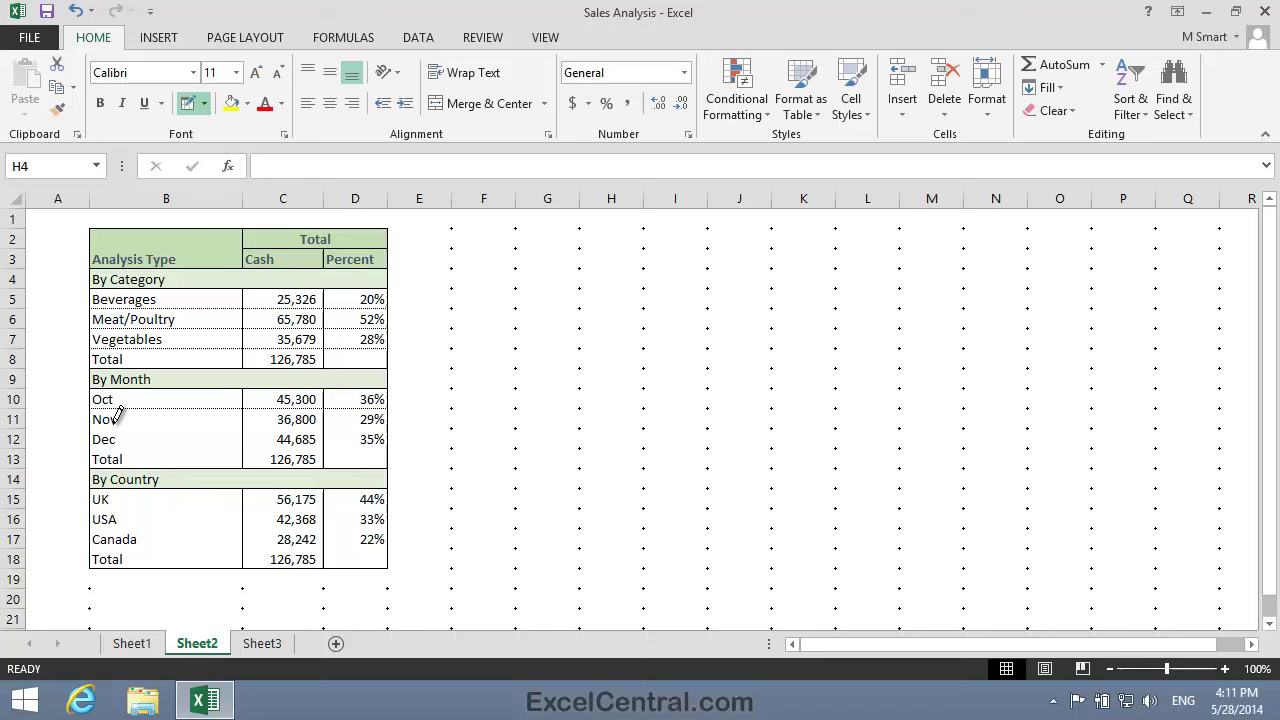
left_click_drag(127, 420, 294, 420)
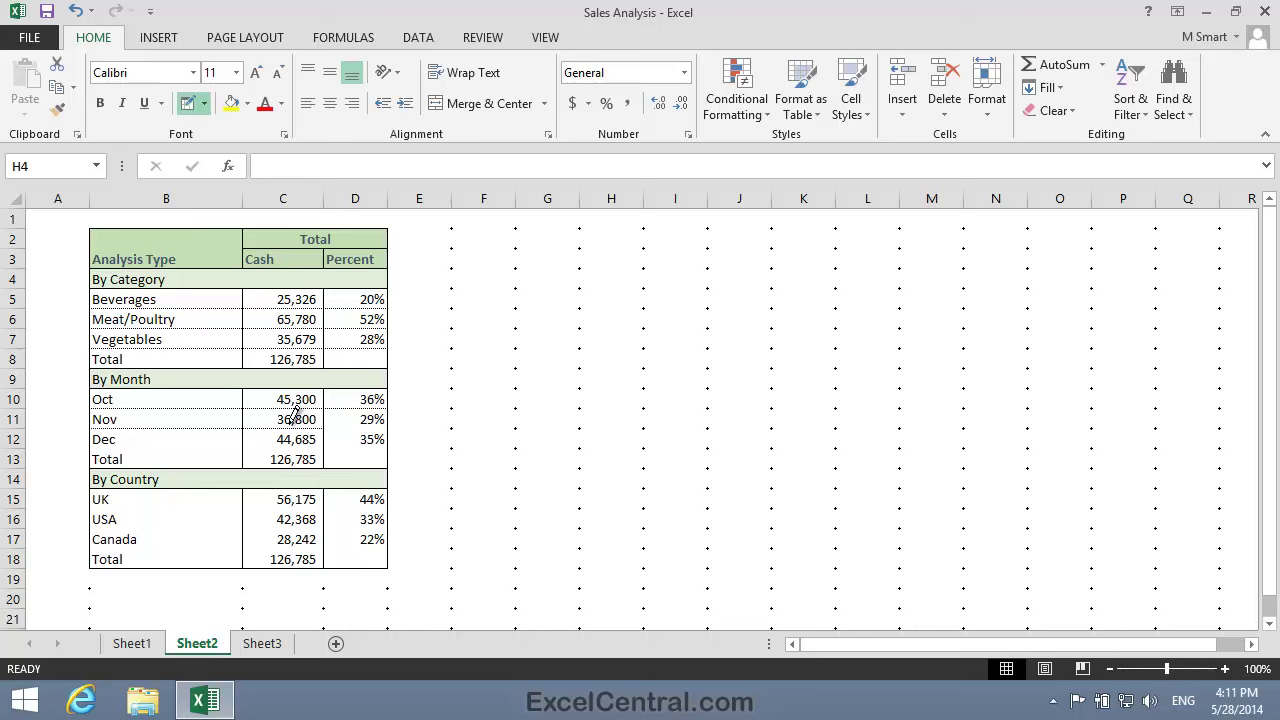
left_click_drag(125, 438, 349, 437)
left_click_drag(120, 505, 366, 500)
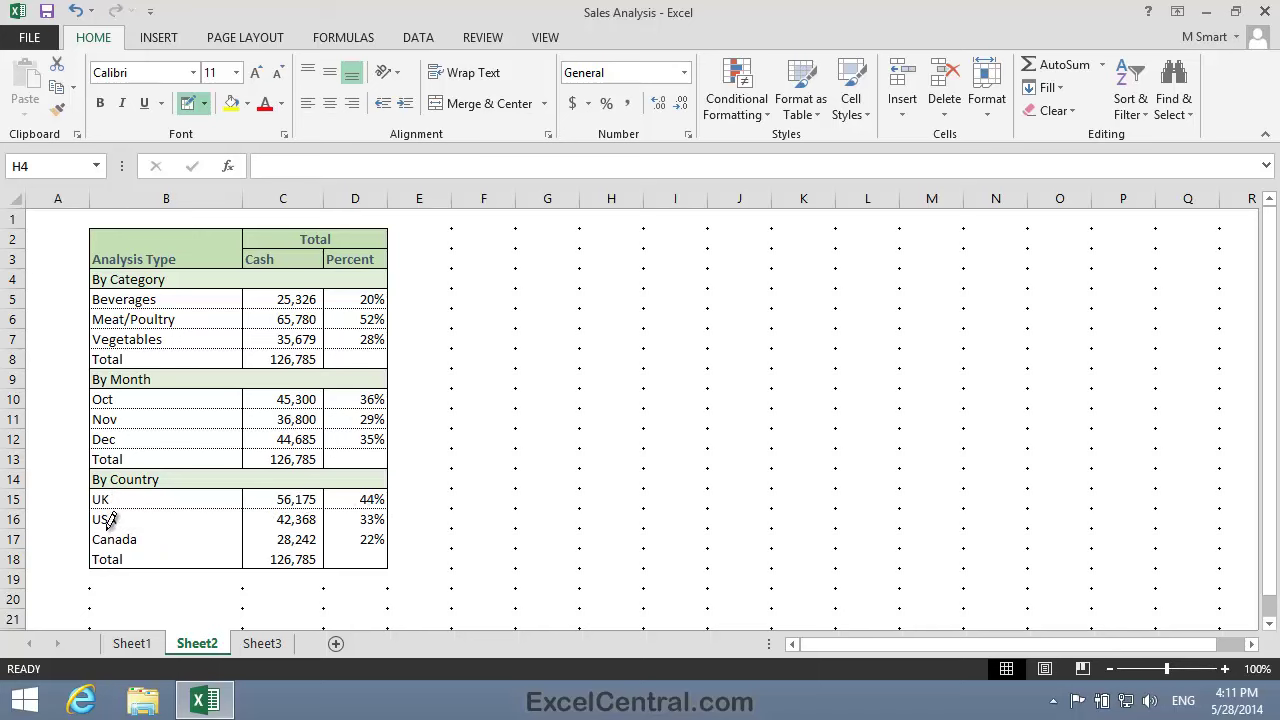
left_click_drag(110, 519, 370, 515)
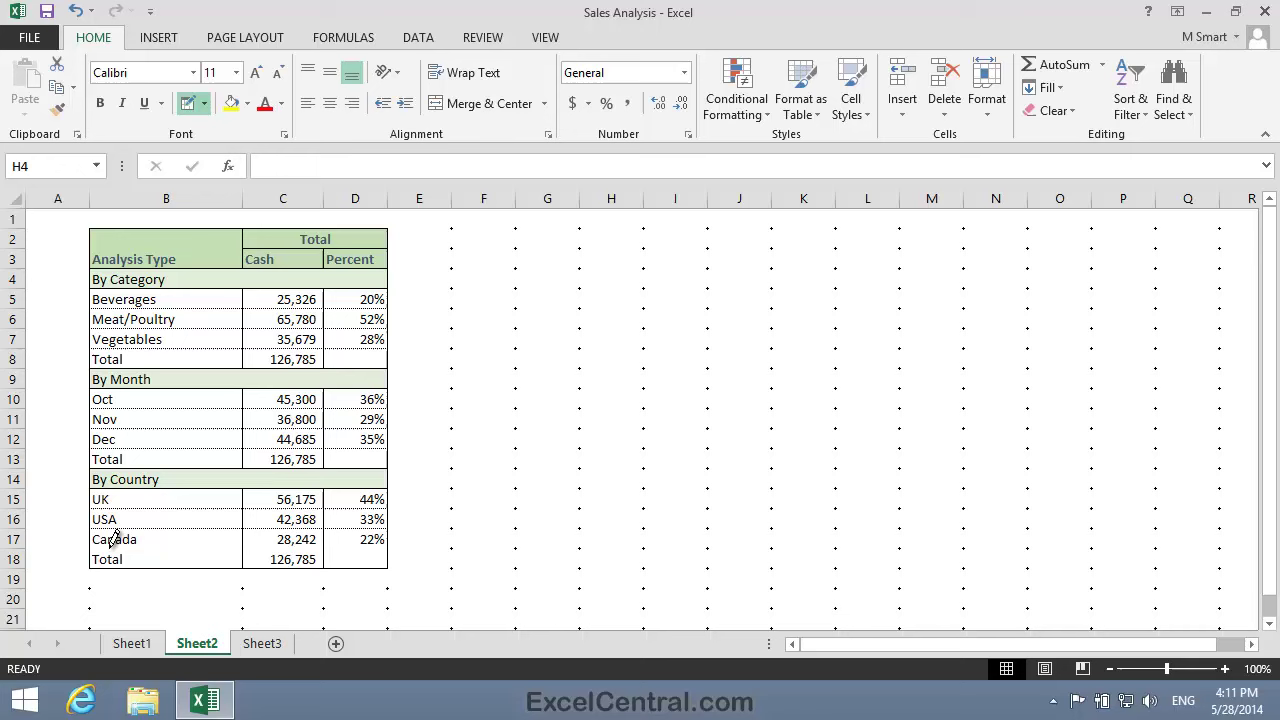
left_click_drag(113, 538, 360, 538)
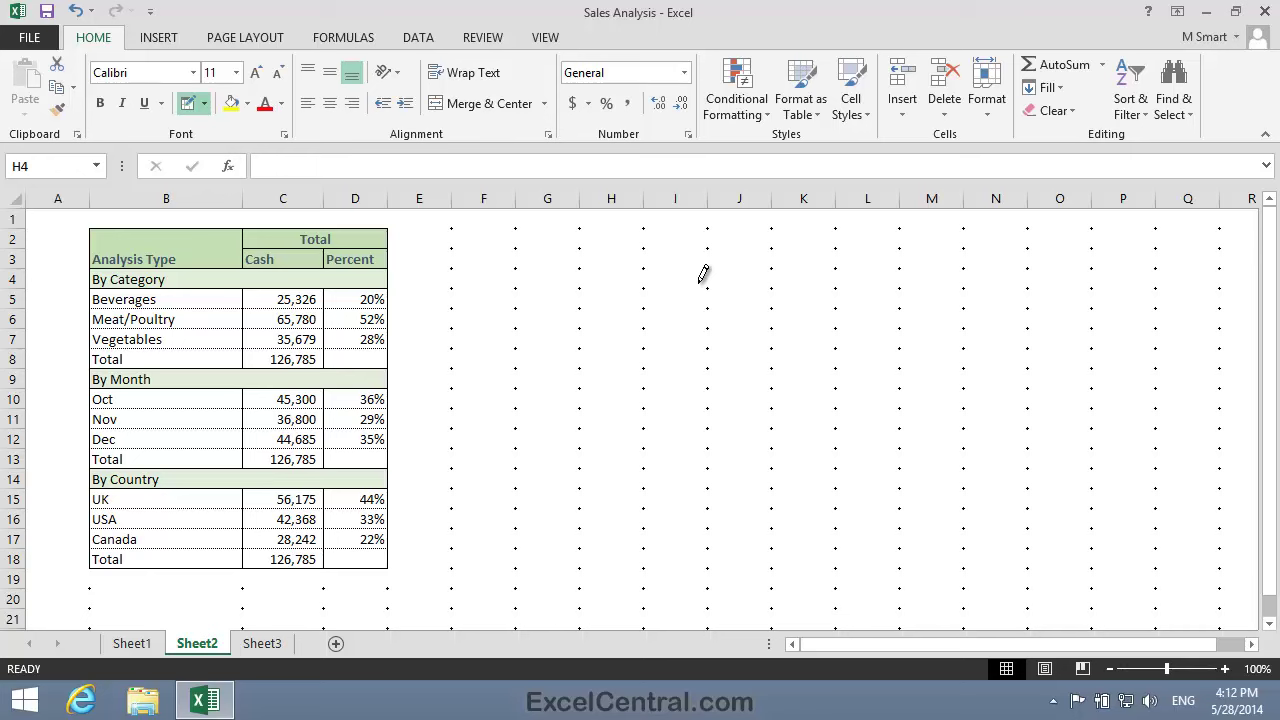
Turn off Draw Border mode from the Borders dropdown to restore normal cell selection.
left_click(205, 104)
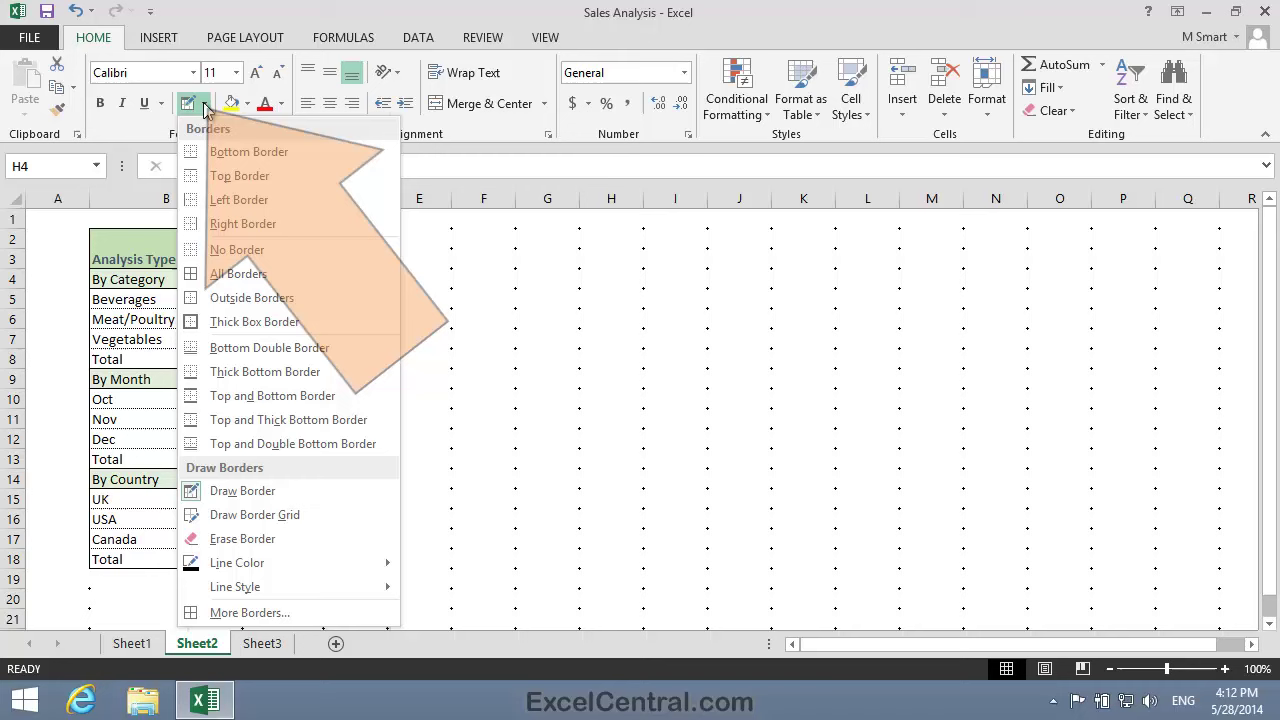
left_click(266, 494)
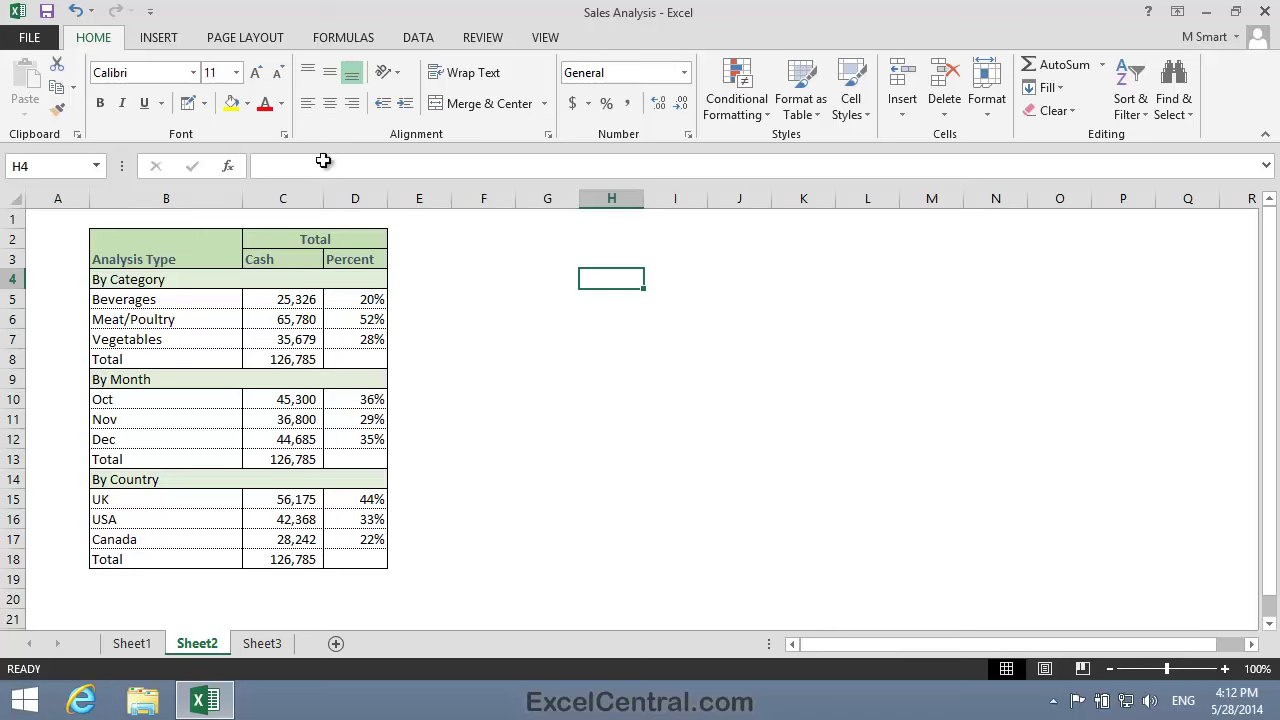
Save a copy named Sales Analysis-1 into the Excel 2013 Essential Skills folder.
left_click(29, 37)
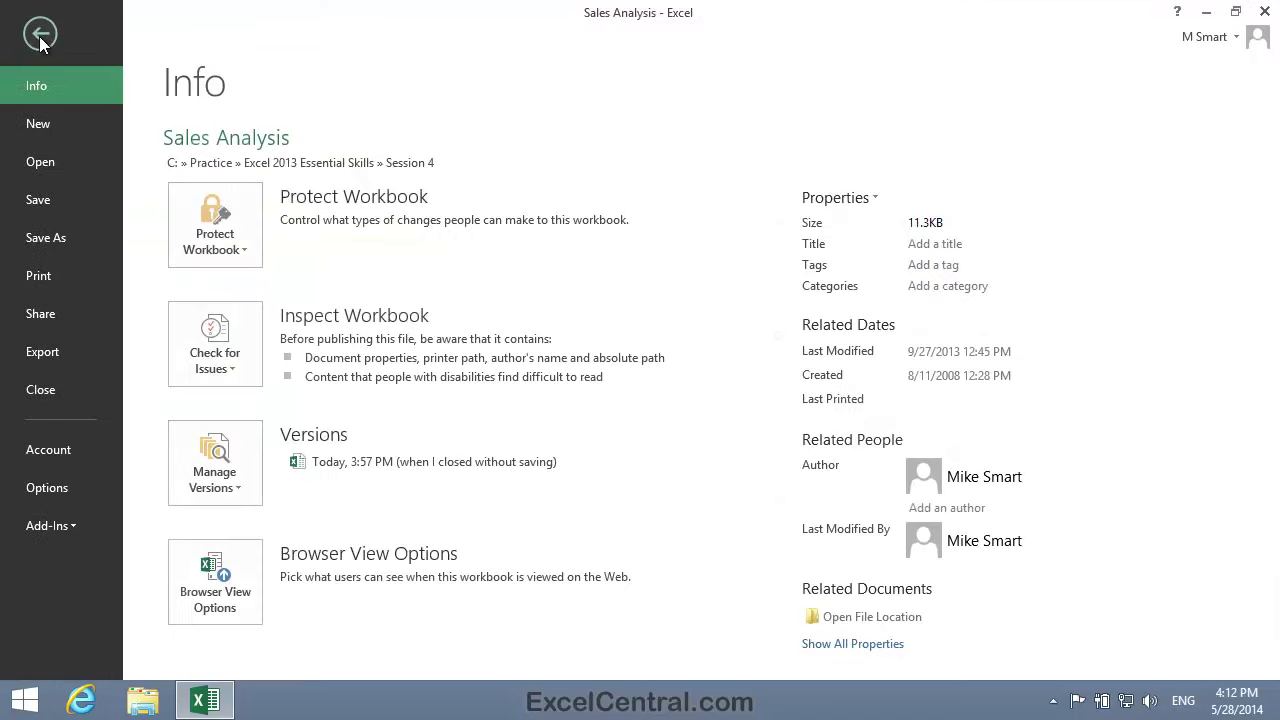
left_click(77, 237)
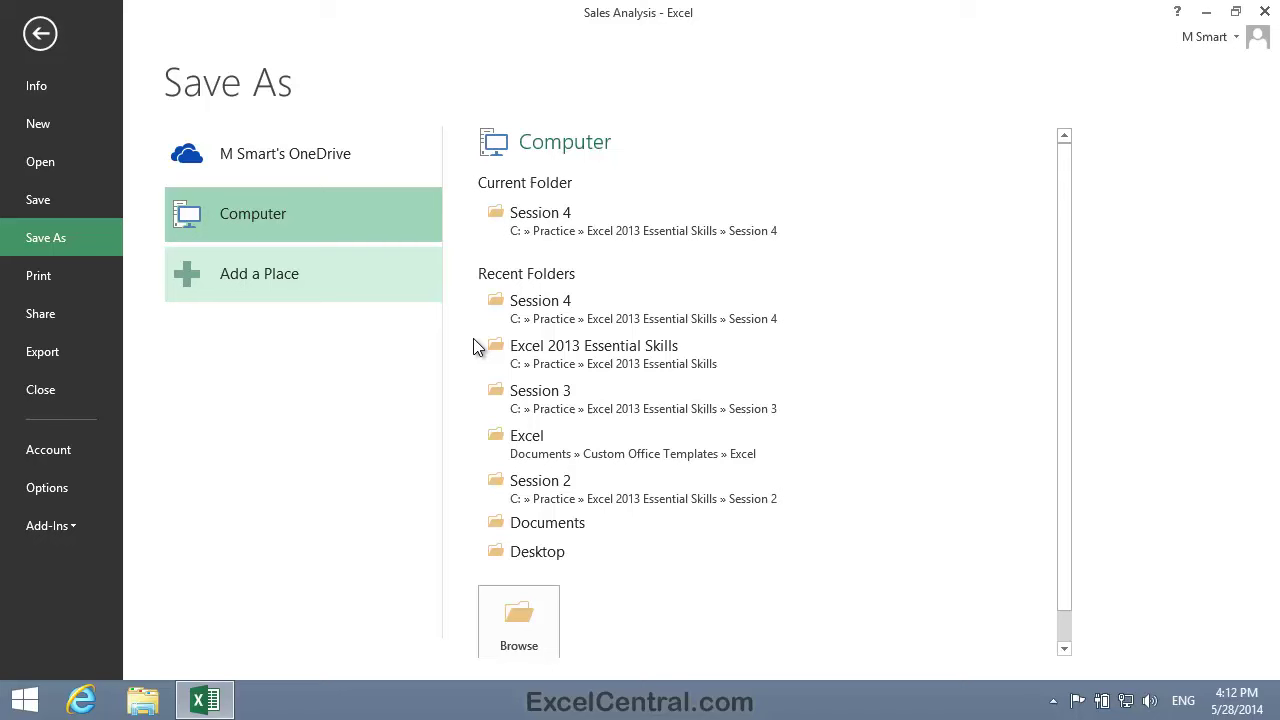
left_click(518, 620)
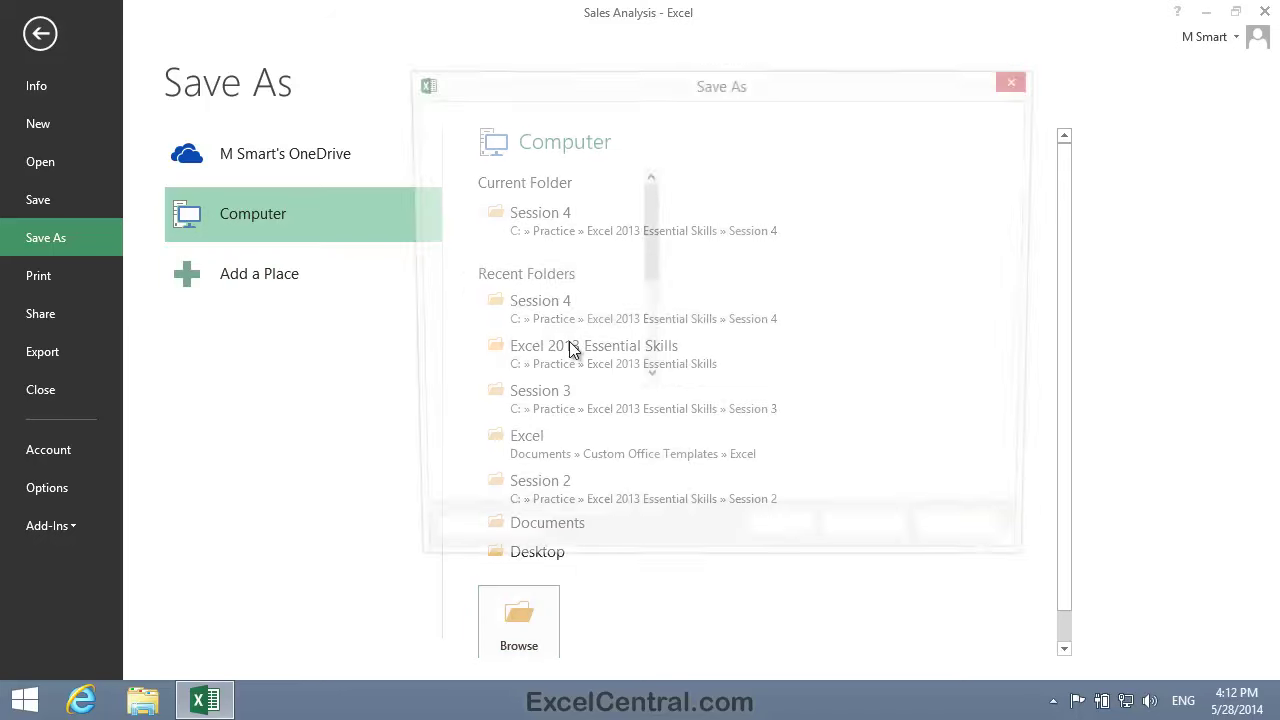
left_click(640, 408)
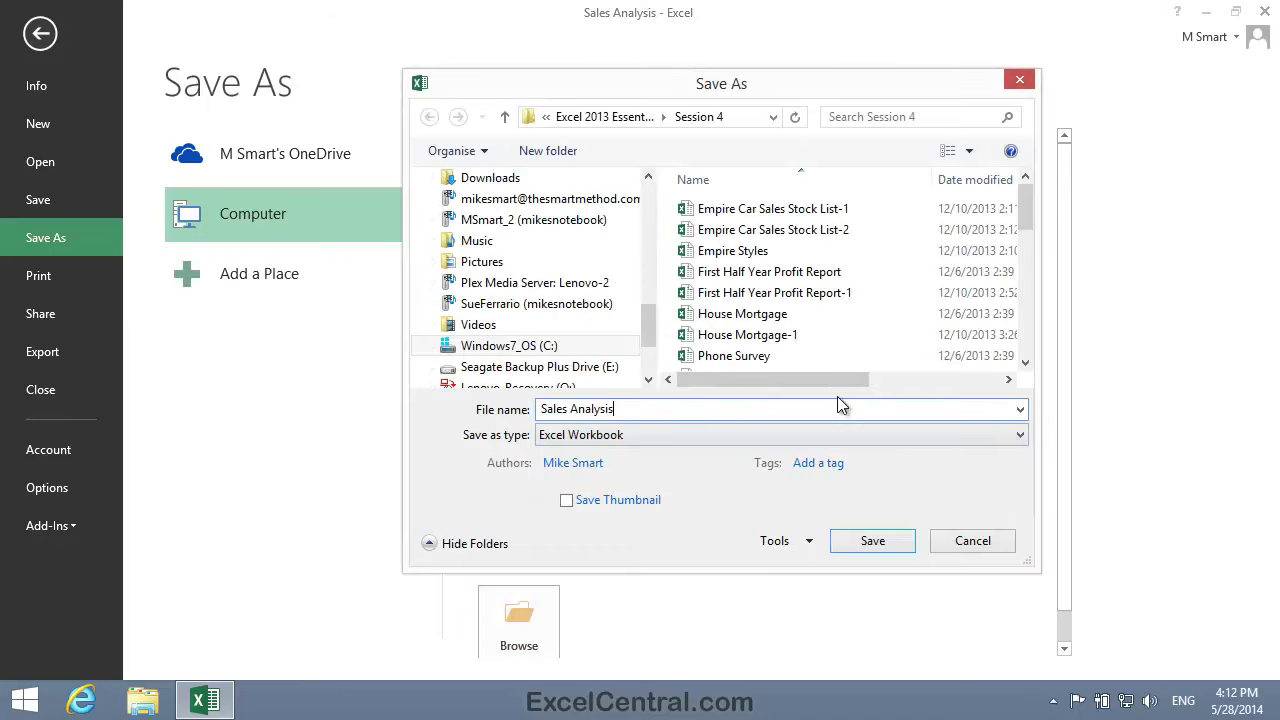
type("-1")
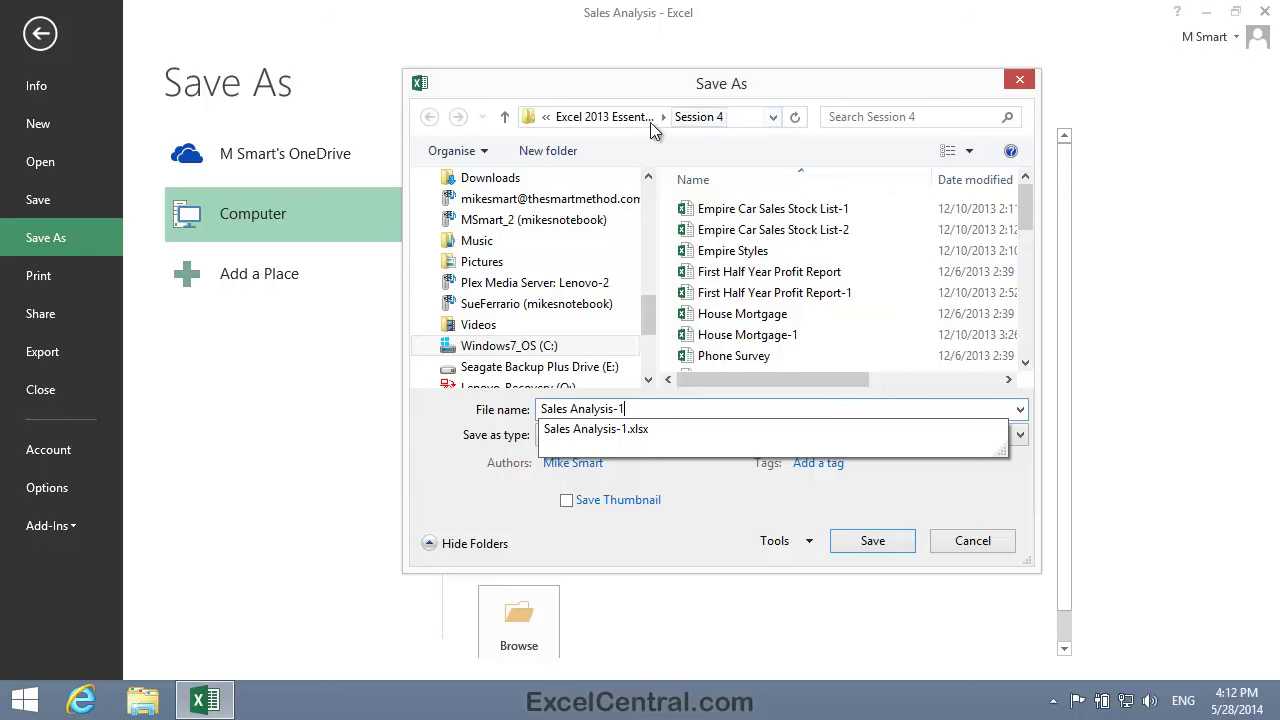
left_click(616, 118)
left_click(893, 541)
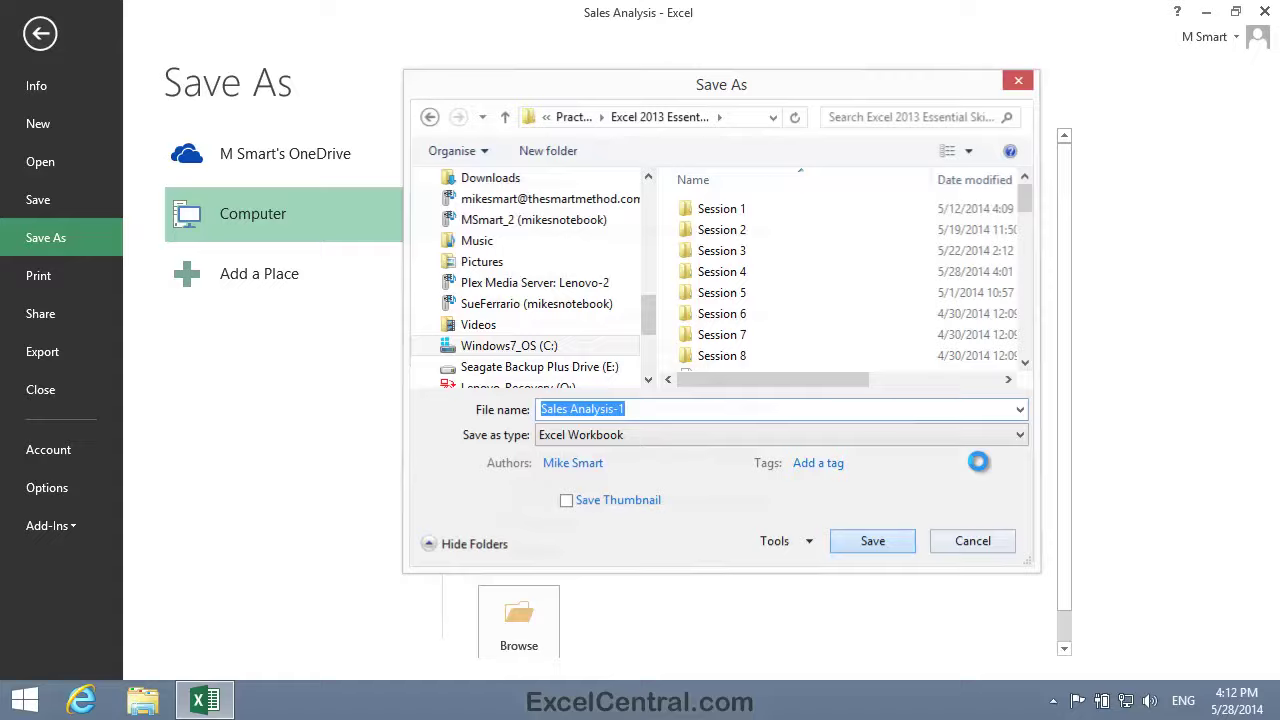